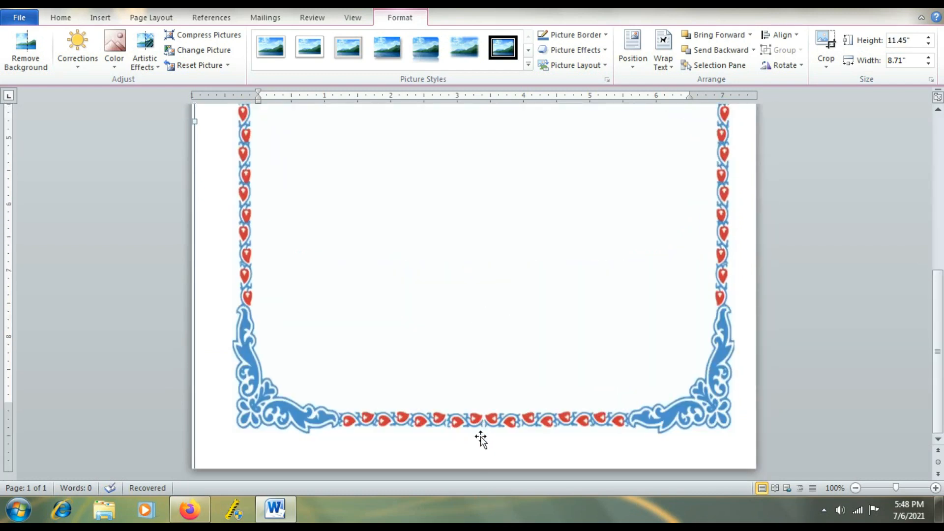
Step: Insert a built-in text box in the upper middle of the bordered page, about 2.8" high and 4.49" wide
scroll(480, 423, "up", 10)
mouse_move(483, 119)
left_mouse_down()
mouse_move(472, 103)
mouse_move(483, 117)
left_mouse_up()
left_click(102, 19)
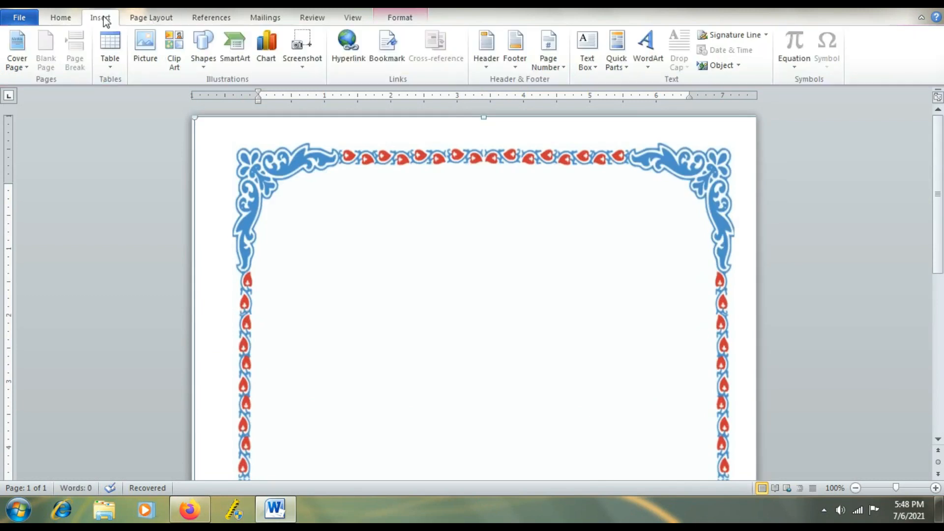
left_click(587, 49)
left_click(615, 177)
left_click_drag(490, 182, 449, 228)
left_click_drag(516, 278, 641, 277)
left_click_drag(493, 304, 492, 408)
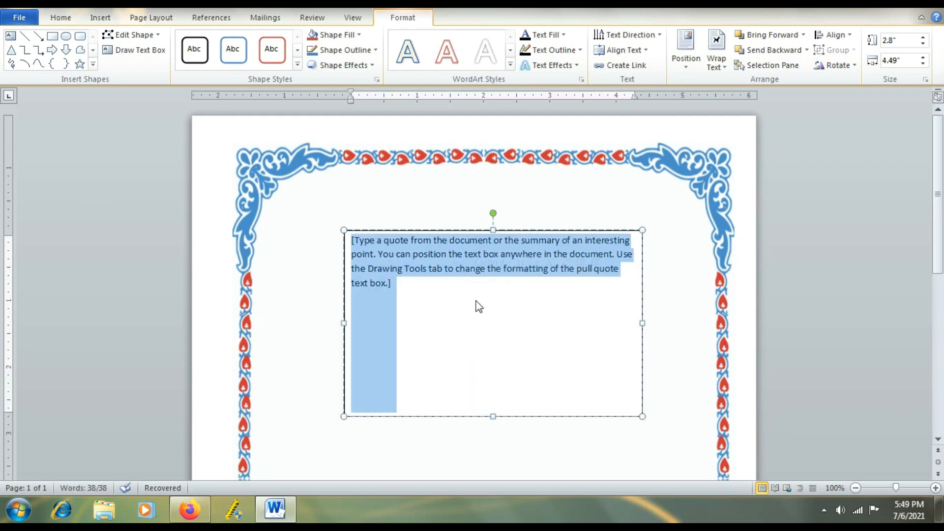
Step: Enter "TYPE YOUR SCHOOL NAME HERE" in the text box and format it as 72 pt bold
type("TYPE YOUR SCHOOL NAME HERE")
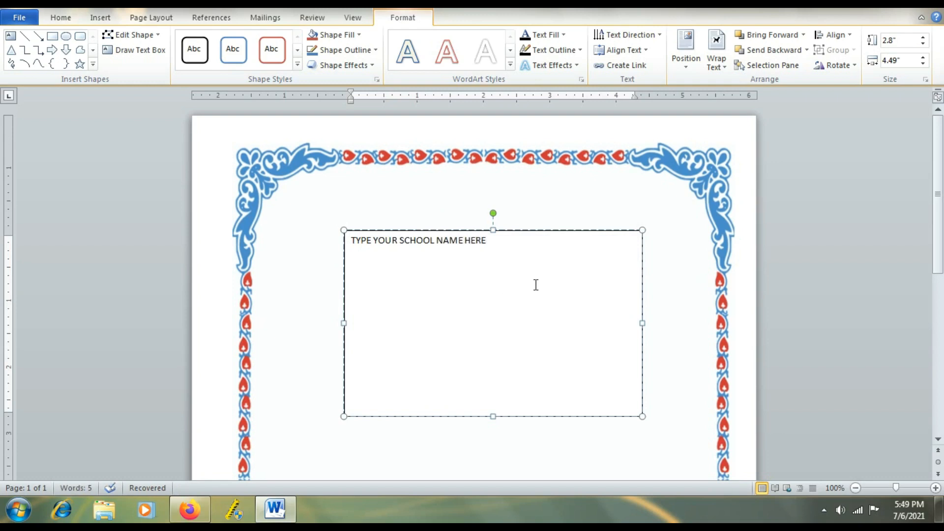
left_click_drag(492, 243, 352, 246)
left_click(59, 20)
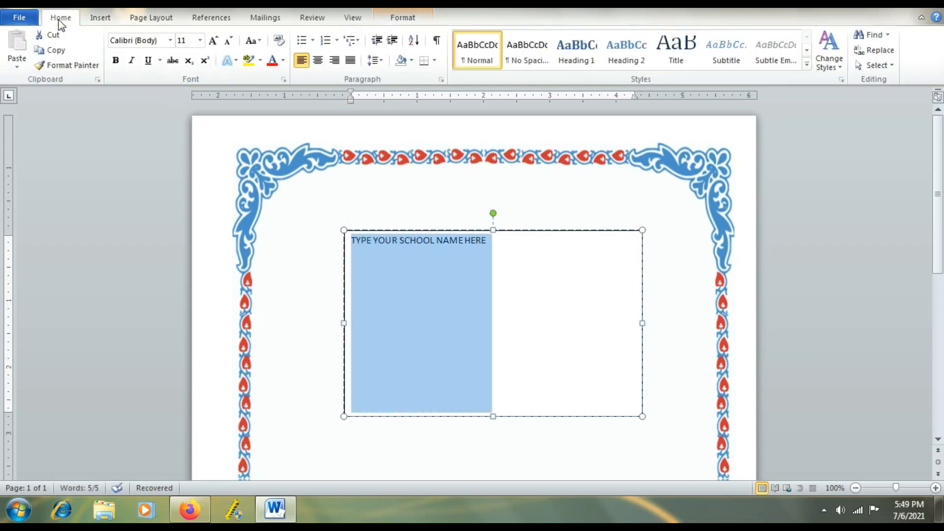
left_click(200, 40)
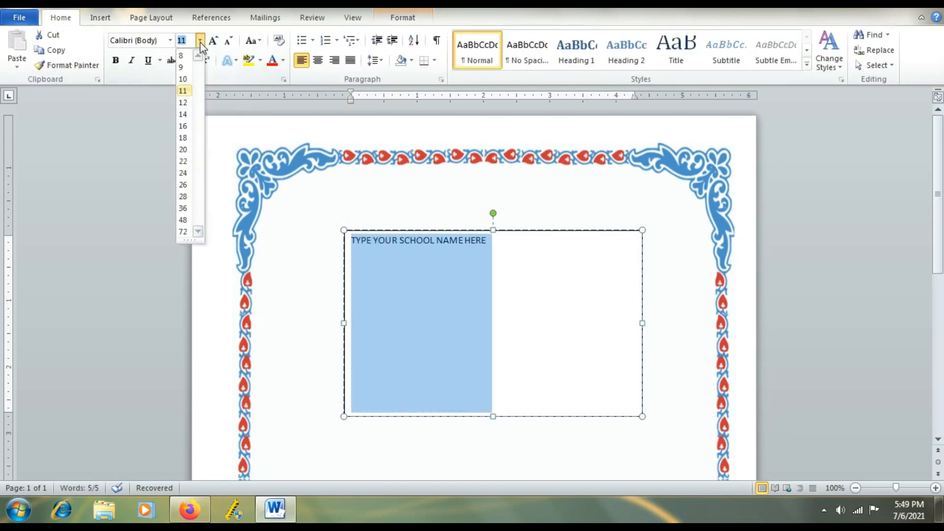
left_click(186, 240)
key("ctrl+b")
Step: Bend the school name text into an upward arch with the first Follow Path transform
left_click(527, 217)
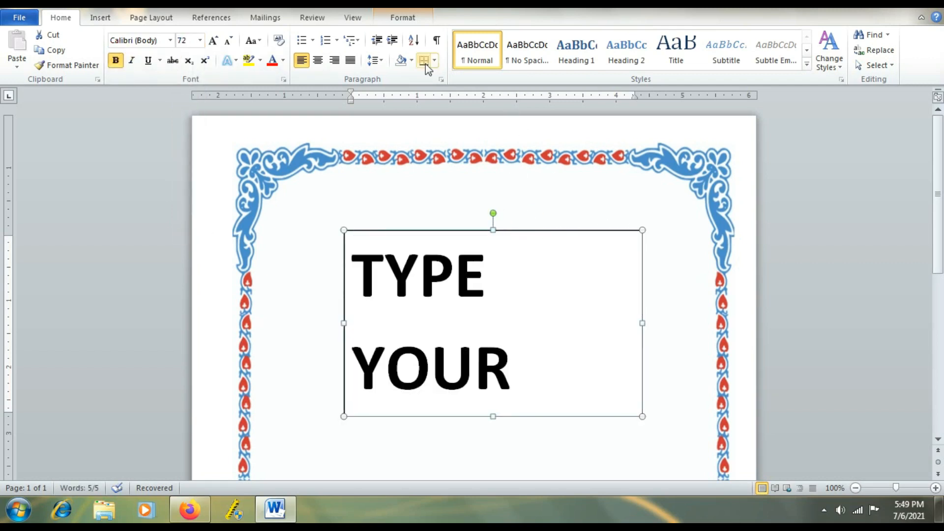
left_click(402, 17)
left_click(571, 64)
mouse_move(565, 239)
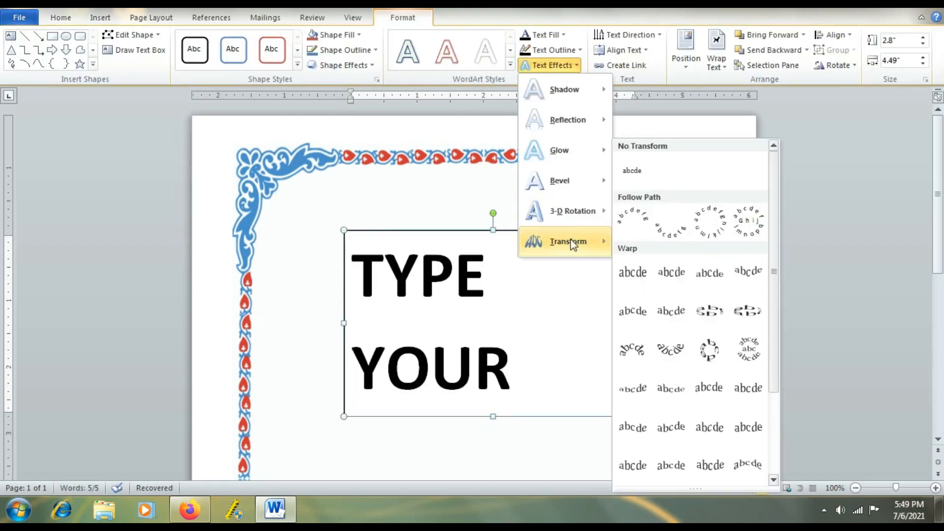
left_click(630, 220)
Step: Enlarge the school name text box to about 5.08" high and 6.49" wide so the arch spans the inside of the border
scroll(415, 315, "down", 3)
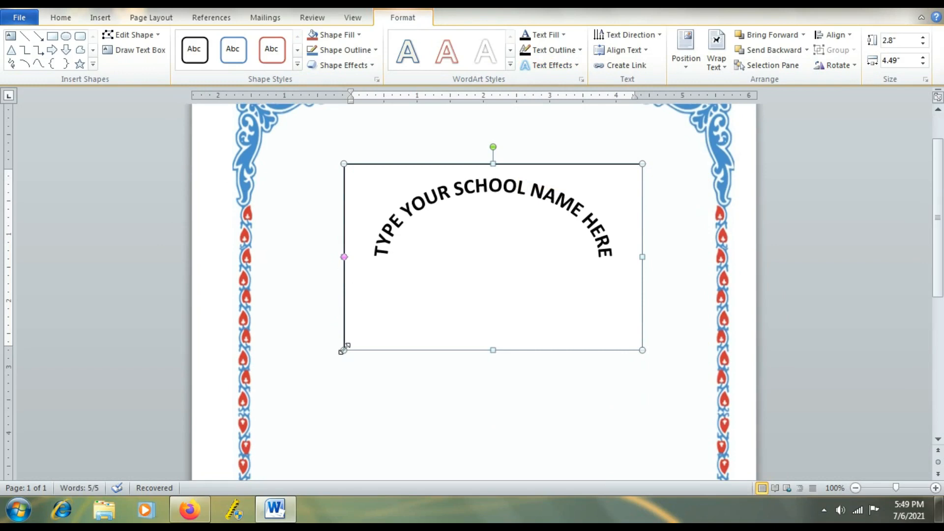
left_click_drag(343, 350, 278, 344)
left_click_drag(642, 257, 700, 256)
left_click_drag(289, 350, 268, 350)
scroll(502, 235, "up", 3)
left_click_drag(483, 227, 484, 176)
mouse_move(482, 416)
left_mouse_down()
mouse_move(499, 428)
mouse_move(496, 416)
left_mouse_up()
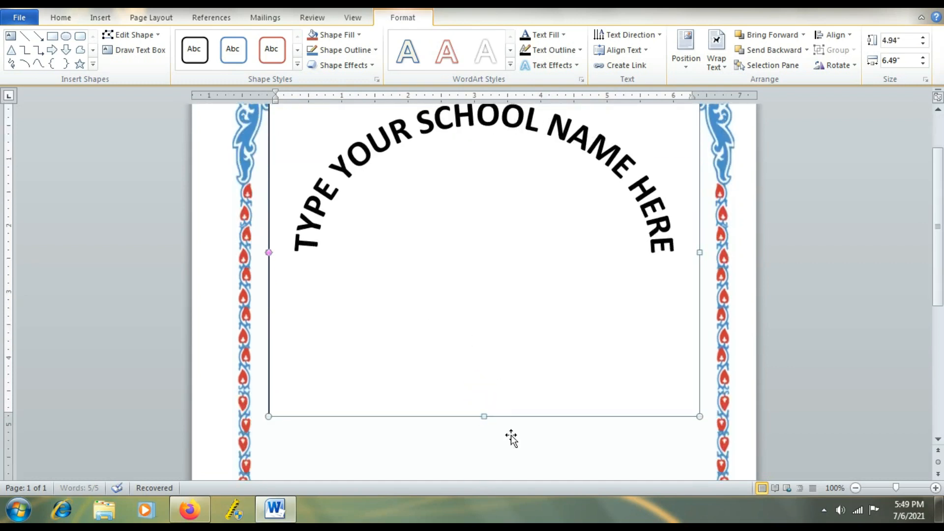
mouse_move(485, 417)
left_mouse_down()
mouse_move(477, 416)
mouse_move(485, 423)
left_mouse_up()
scroll(568, 406, "up", 3)
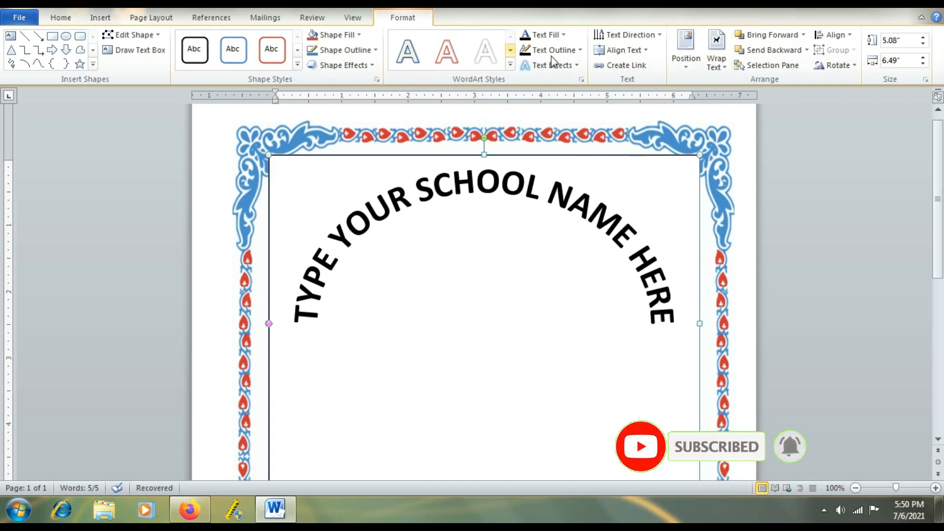
Step: Remove the school name text box's fill and set all of its text to the standard purple colour
left_click(349, 36)
left_click(346, 150)
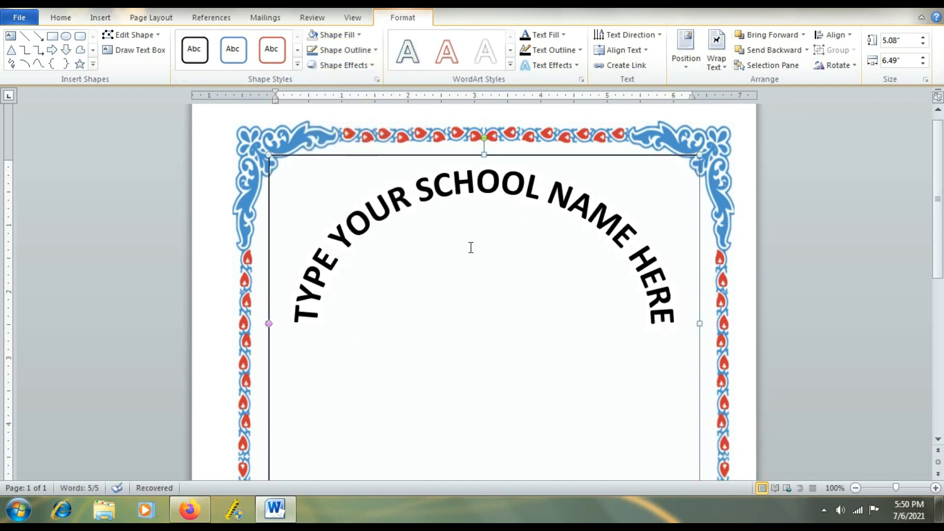
left_click_drag(457, 289, 610, 266)
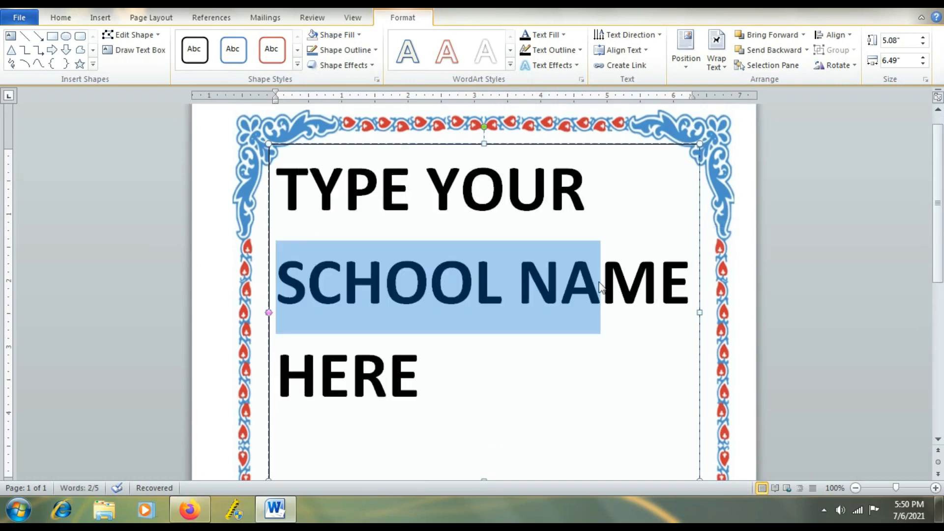
key("ctrl+a")
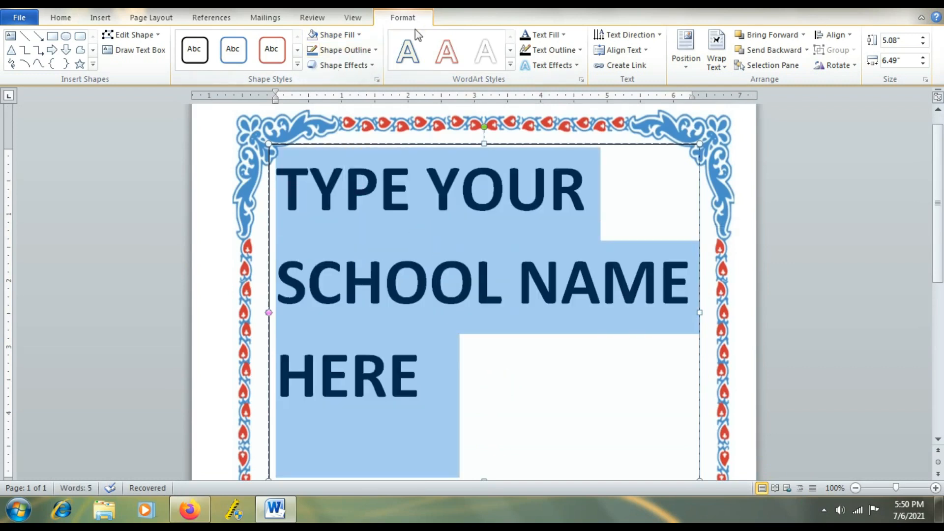
left_click(564, 34)
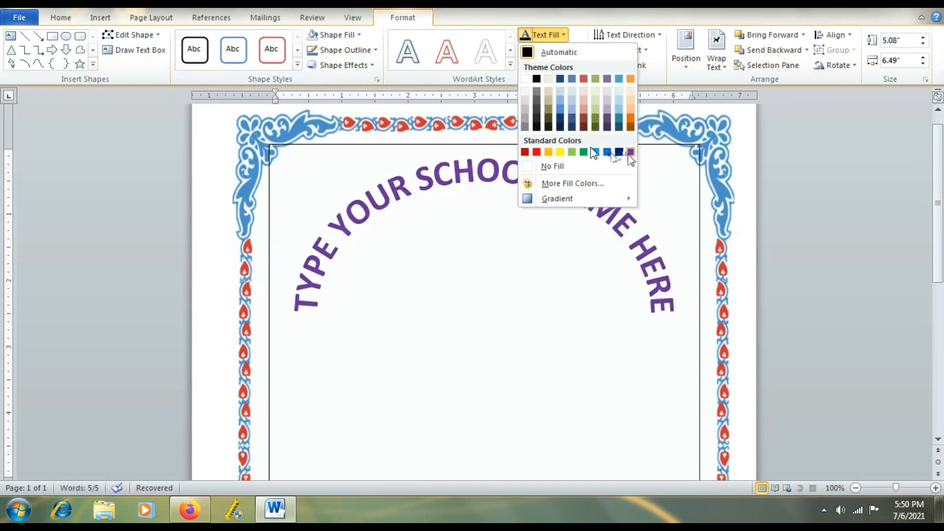
left_click(631, 152)
Step: Apply the Offset Bottom outer shadow to the purple school name text
left_click(551, 65)
mouse_move(568, 89)
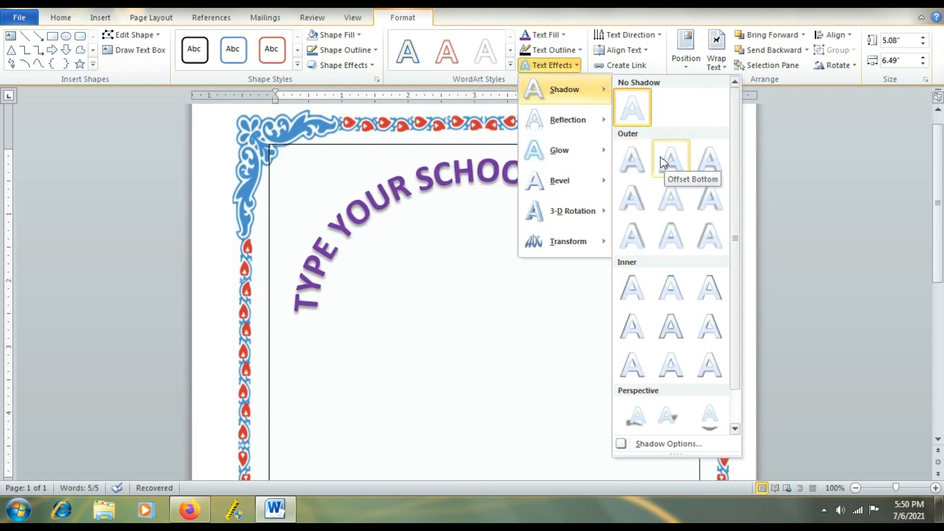
left_click(664, 162)
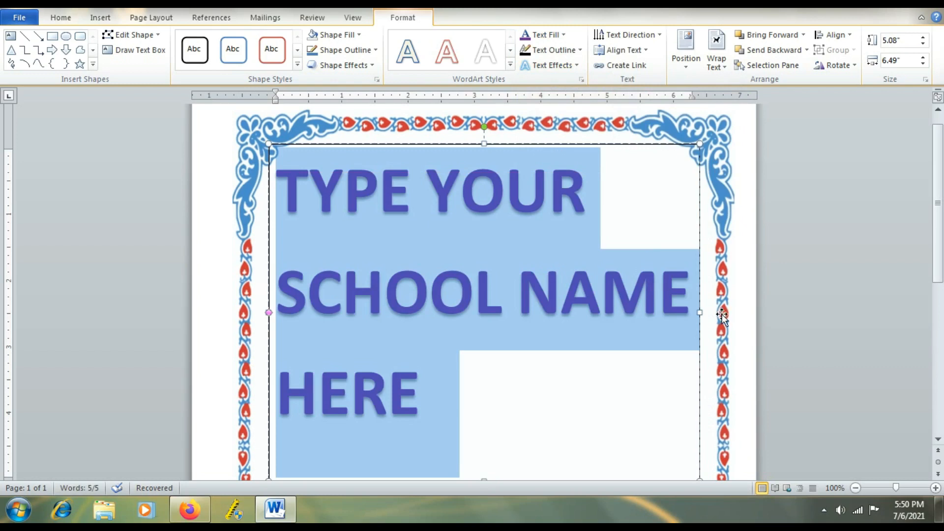
left_click(689, 301)
scroll(550, 305, "down", 6)
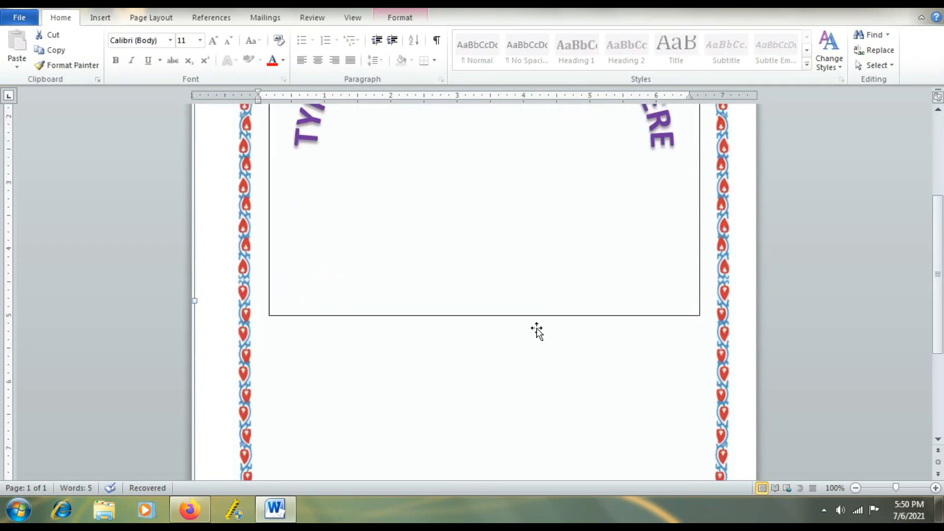
Step: Set the school name text box to no fill and no outline
left_click(482, 315)
scroll(674, 309, "up", 7)
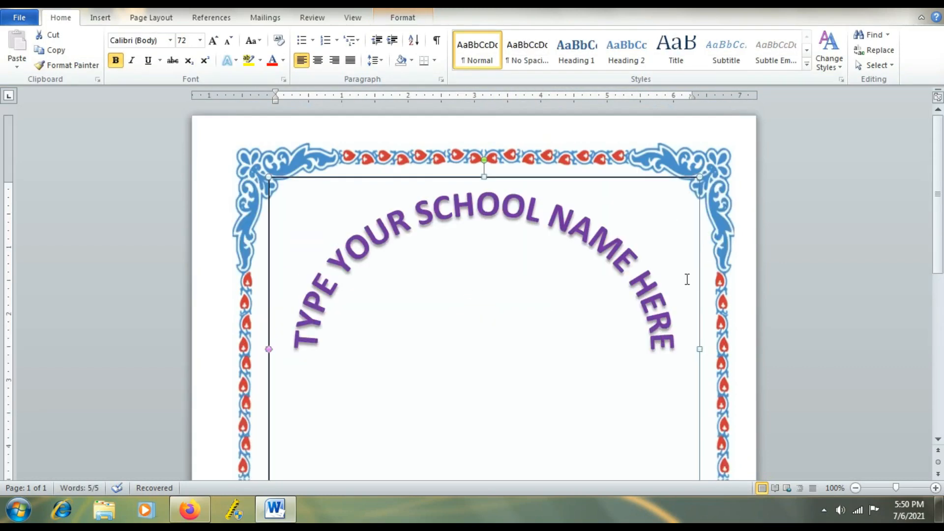
left_click(410, 21)
left_click(353, 36)
left_click(353, 148)
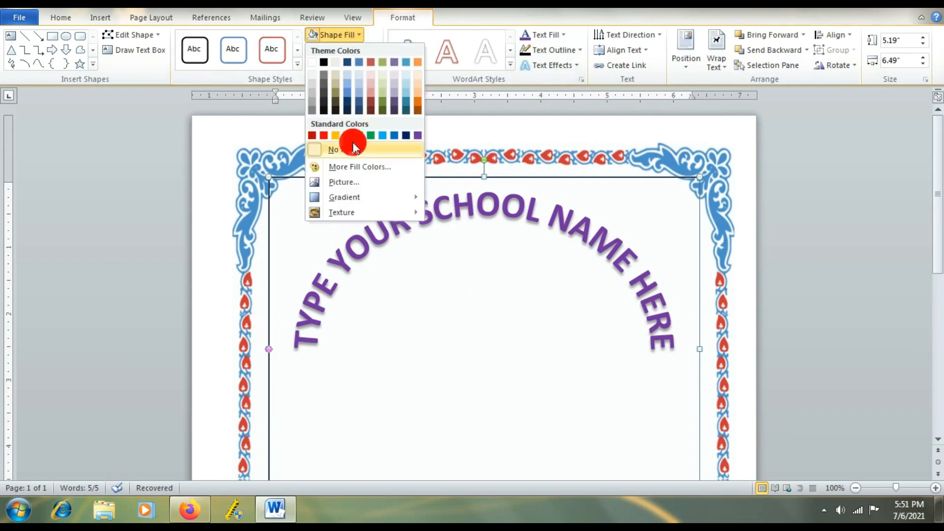
left_click(354, 49)
left_click(355, 162)
left_click(612, 183)
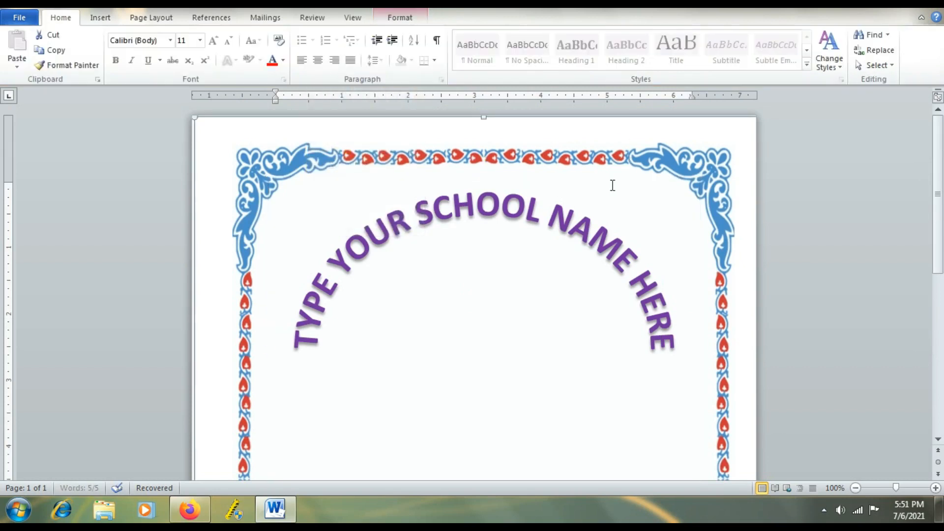
Step: Send the school name text box to the back
right_click(613, 182)
mouse_move(664, 320)
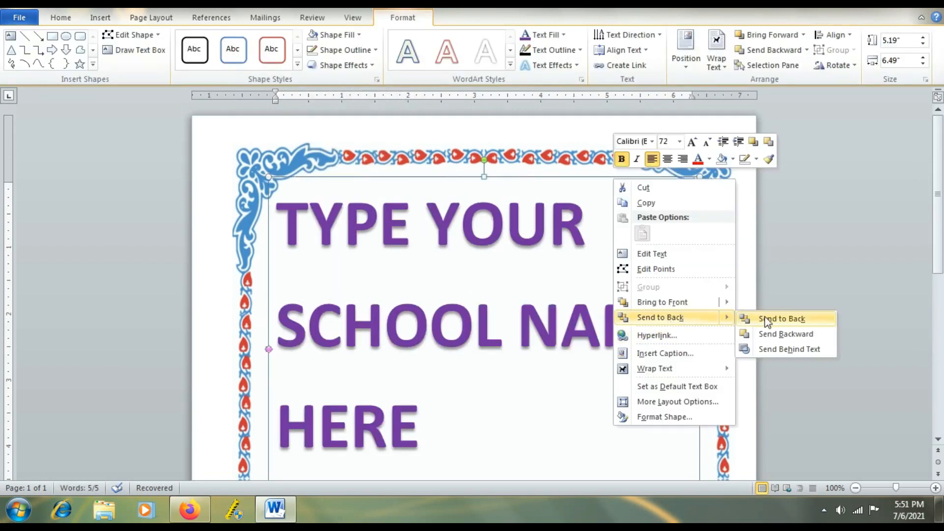
left_click(769, 318)
scroll(629, 378, "down", 4)
left_click(721, 411)
scroll(613, 280, "up", 3)
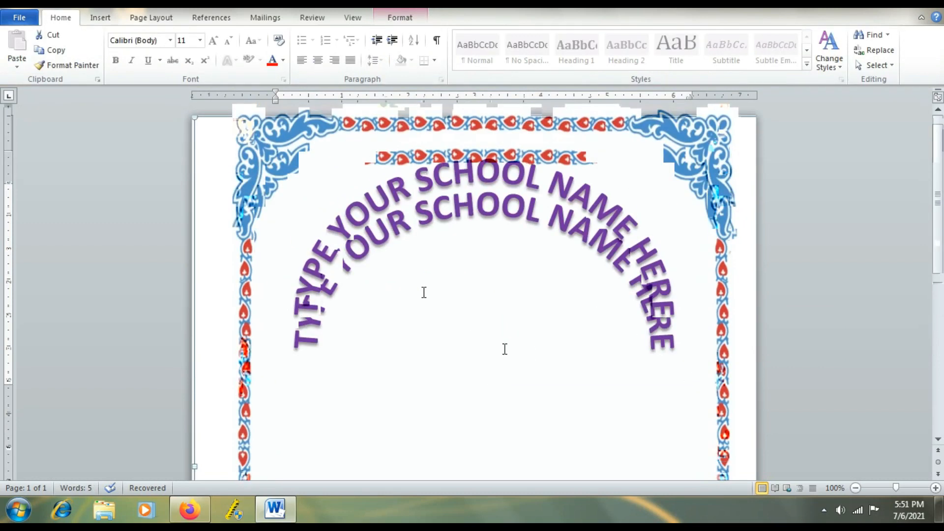
Step: Draw an oval about 1.18" high and 1.23" wide and centre it beneath the arched school name
left_click(101, 17)
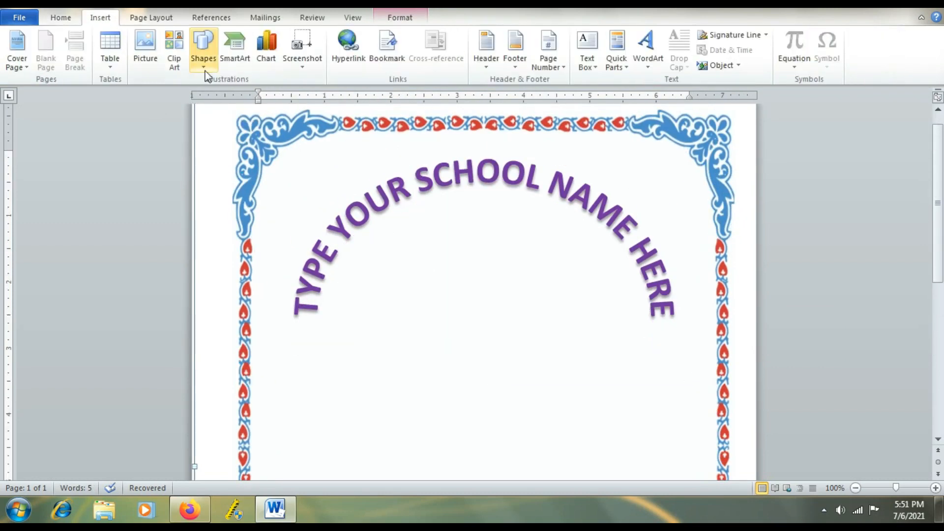
left_click(204, 54)
left_click(211, 186)
left_click_drag(470, 255, 540, 322)
mouse_move(506, 295)
left_mouse_down()
mouse_move(493, 291)
mouse_move(508, 283)
mouse_move(541, 327)
mouse_move(489, 285)
left_mouse_up()
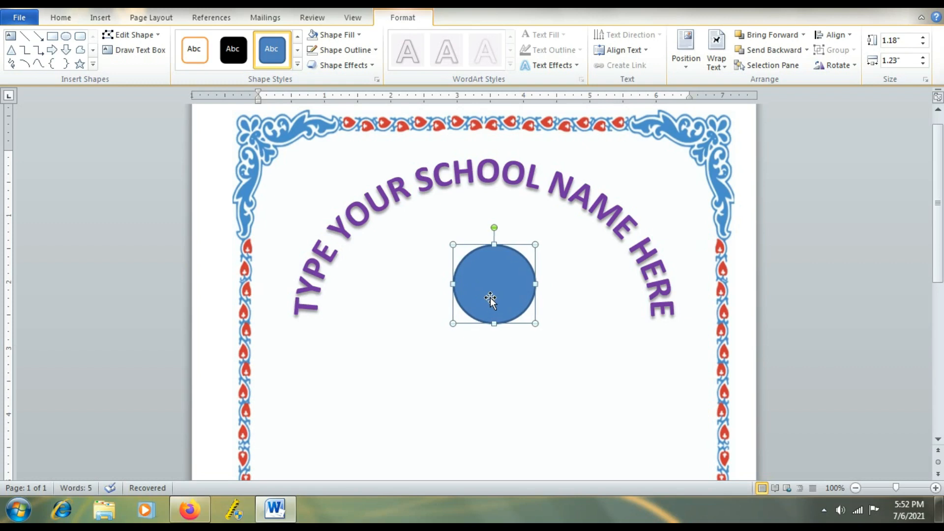
Step: Add the text "LOGO HERE" inside the blue circle
right_click(490, 297)
left_click(529, 126)
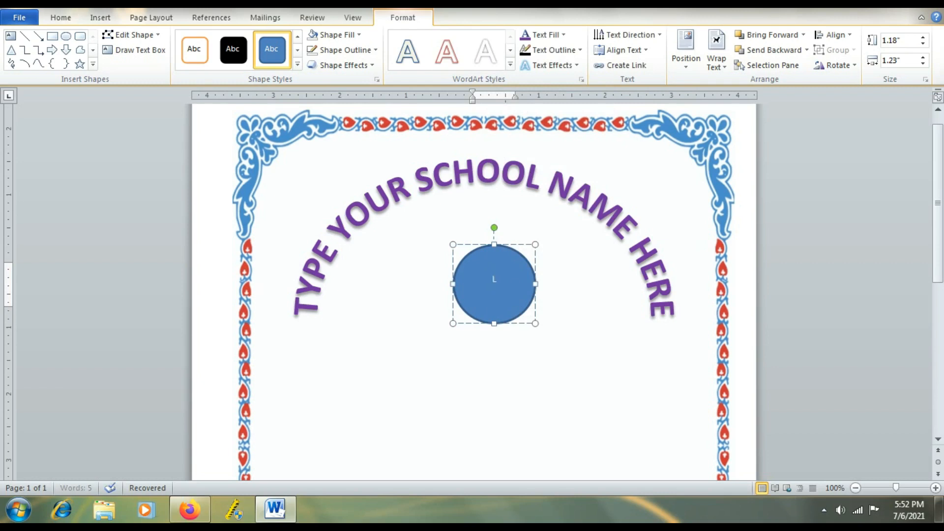
type("LIGO")
key("BackSpace")
key("BackSpace")
key("BackSpace")
key("BackSpace")
type("OGO HERE")
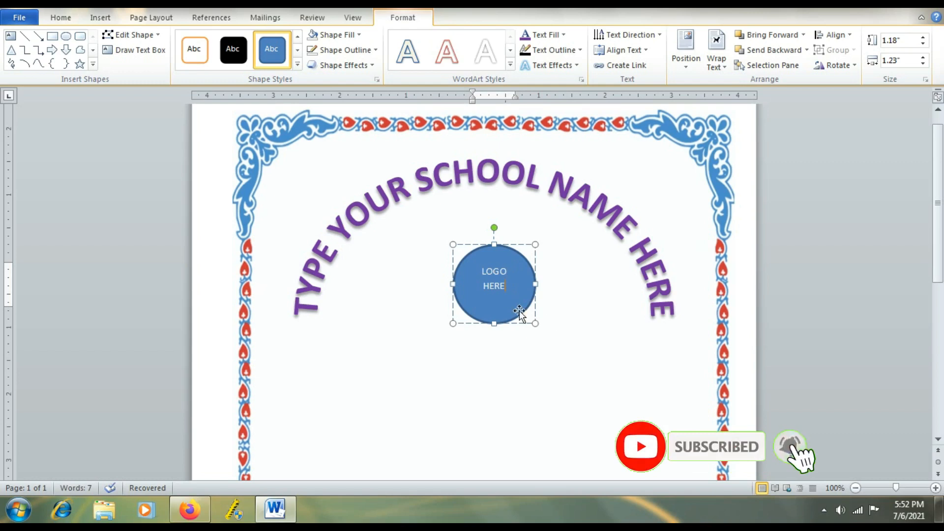
Step: Format the "LOGO HERE" text as 16 pt bold
left_click_drag(509, 288, 475, 271)
left_click(69, 18)
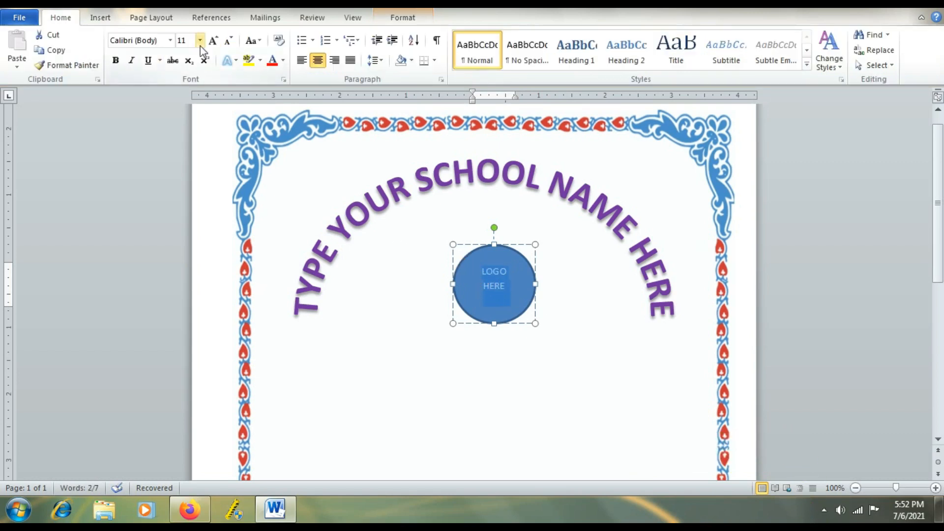
left_click(200, 41)
left_click(183, 126)
left_click(115, 60)
left_click(618, 321)
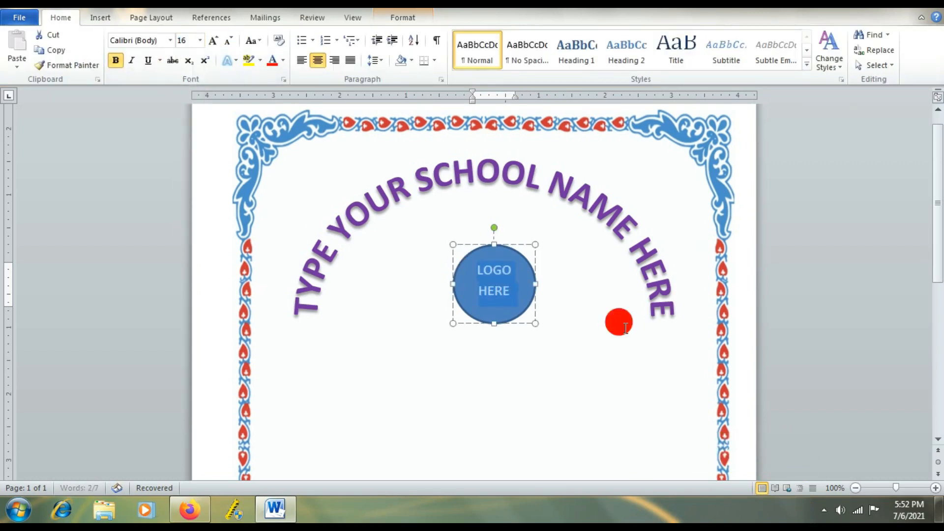
Step: Insert a text box below the logo circle and resize it to about 0.89" high and 5.77" wide
scroll(618, 320, "down", 3)
left_click(101, 18)
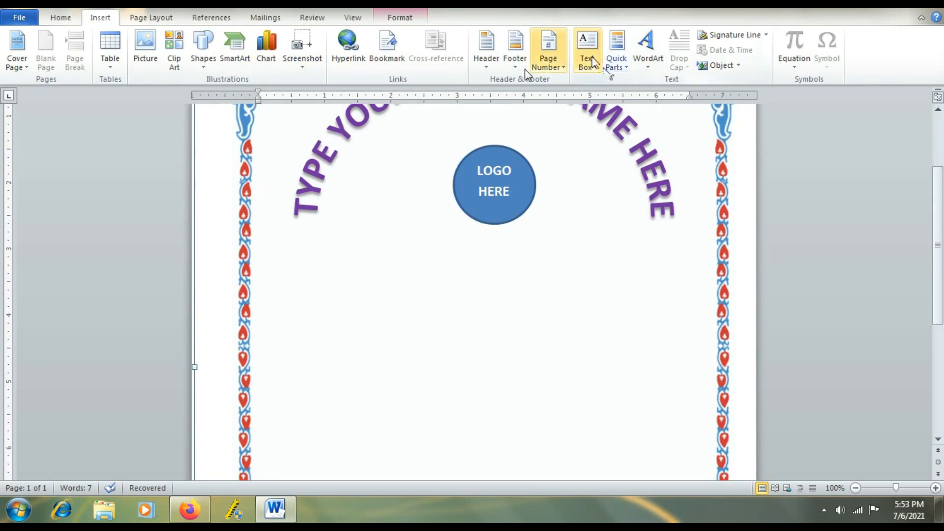
left_click(588, 55)
left_click(624, 129)
left_click_drag(455, 229, 364, 423)
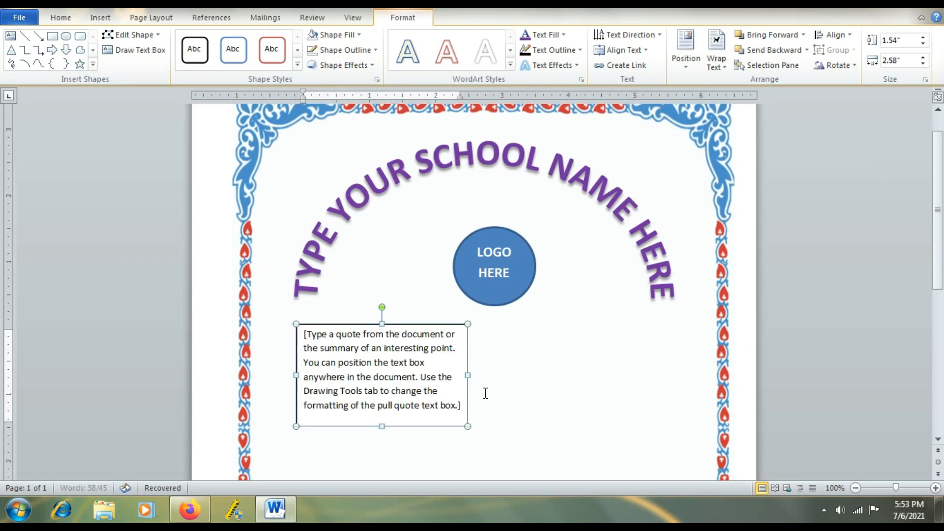
left_click_drag(466, 374, 680, 339)
Step: Centre the new text box's text and replace the placeholder with "PROJECT WORK"
left_click(502, 367)
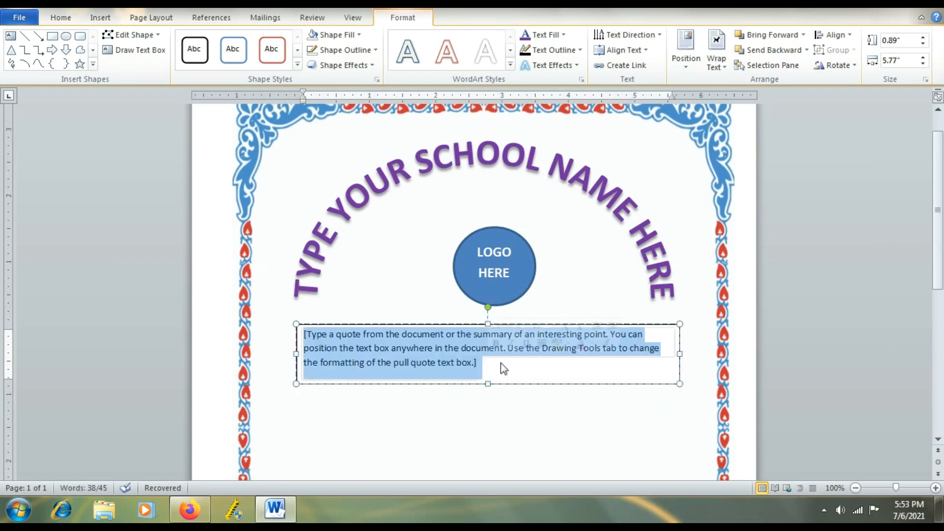
left_click(59, 17)
left_click(317, 60)
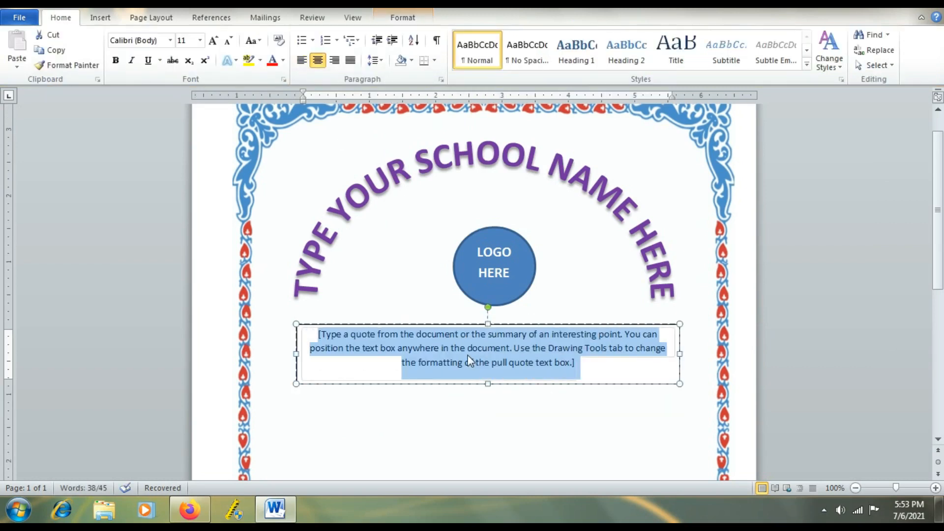
type("PROJECT WOR")
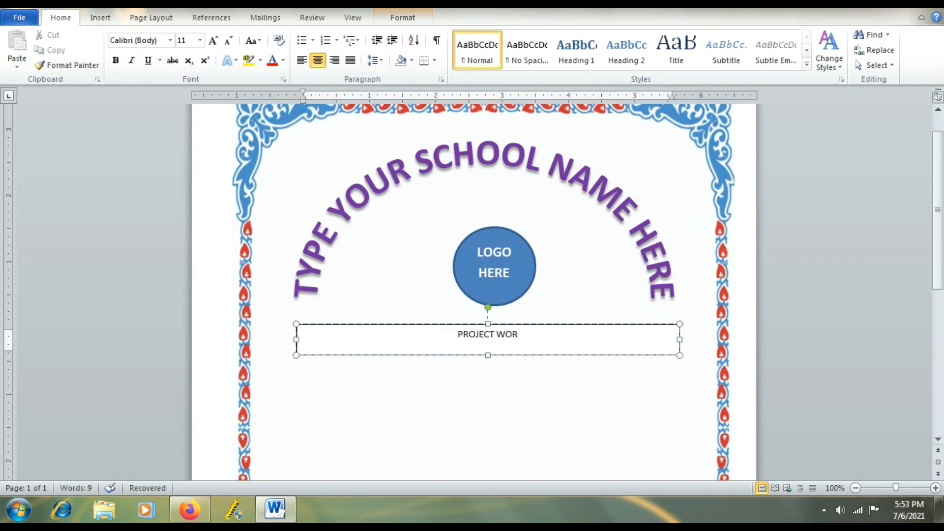
Step: Stretch "PROJECT WORK" across its text box with the first Warp transform
left_click(518, 356)
left_click(408, 16)
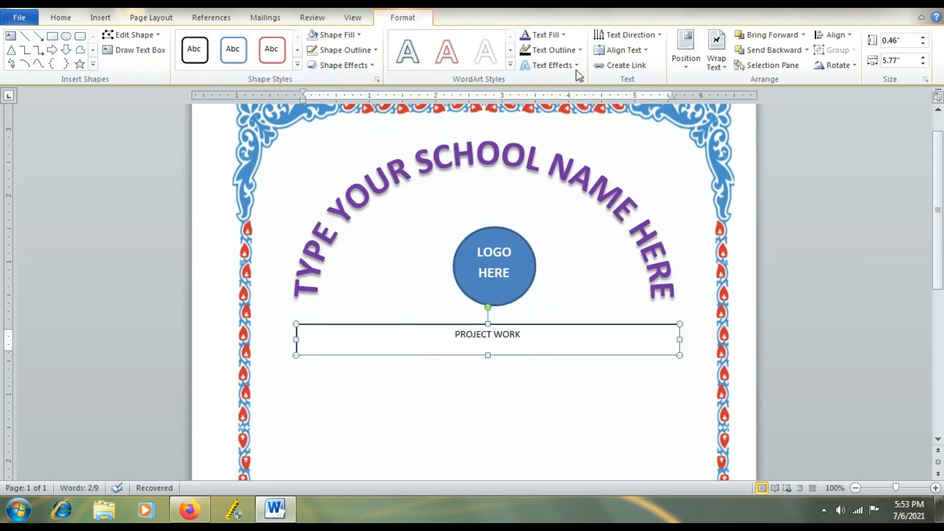
left_click(550, 65)
mouse_move(565, 242)
left_click(647, 283)
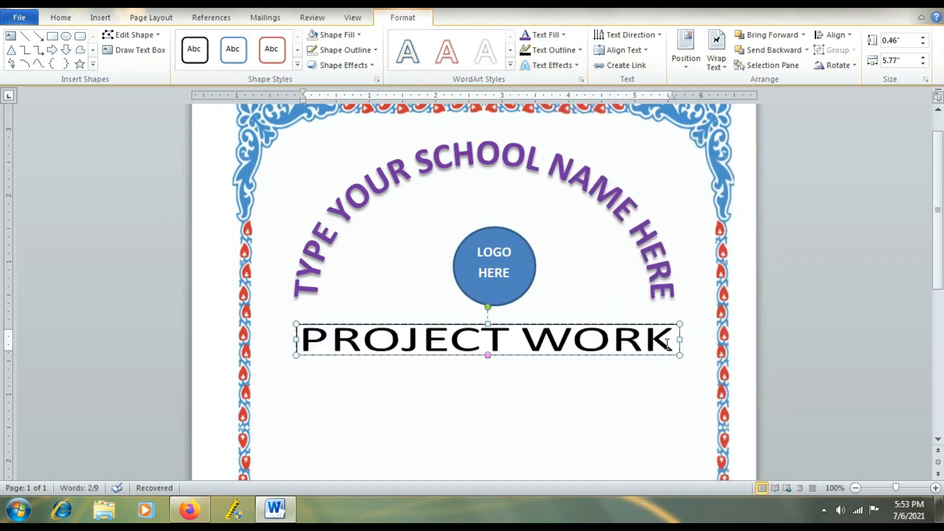
Step: Make the "PROJECT WORK" text bold
left_click_drag(604, 337, 405, 337)
left_click(63, 21)
left_click(116, 61)
left_click(529, 400)
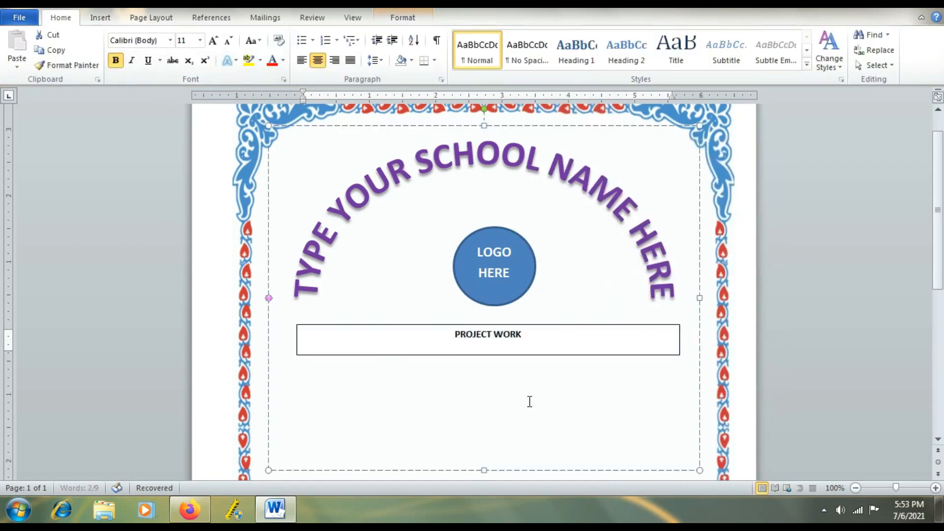
scroll(524, 339, "down", 3)
Step: Remove the fill and outline from the "PROJECT WORK" text box
left_click(514, 256)
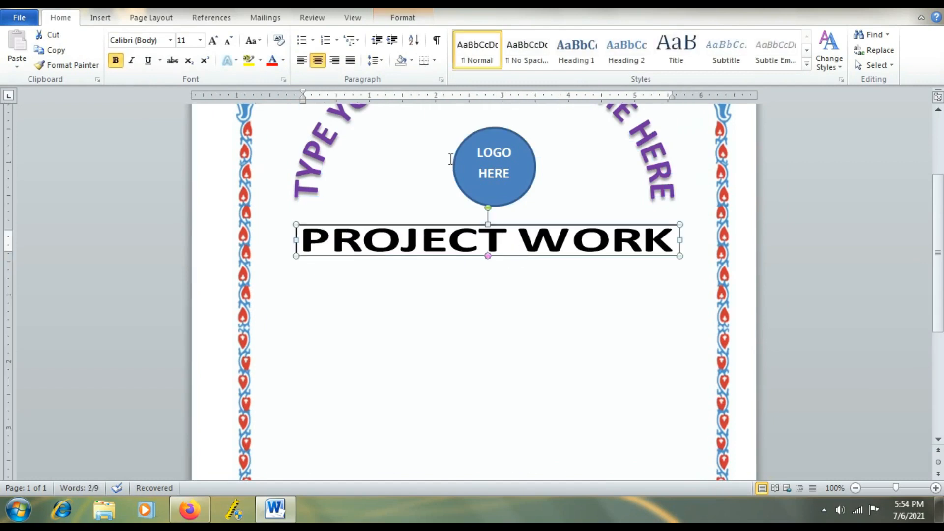
left_click(406, 20)
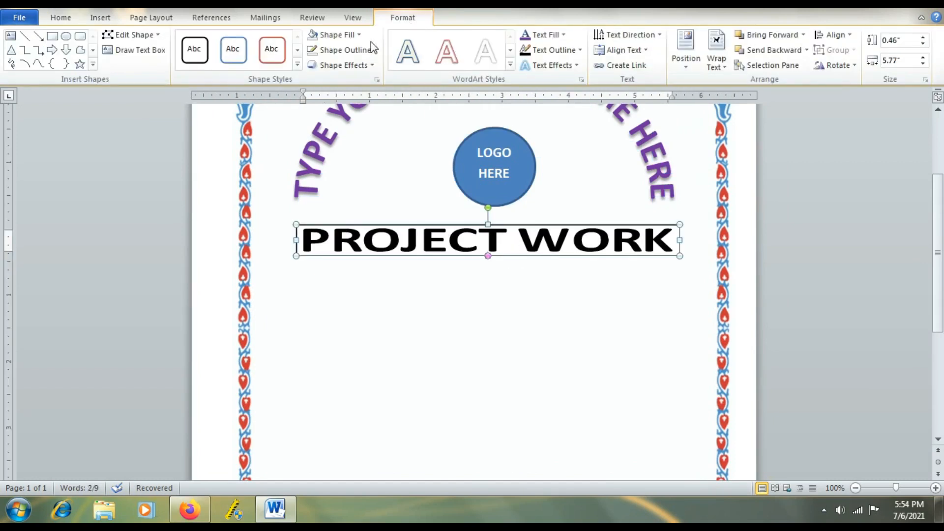
left_click(360, 35)
left_click(386, 151)
left_click(364, 52)
left_click(378, 164)
Step: Shrink the "PROJECT WORK" text box to about 0.37" high and 2.82" wide, centred beneath the logo circle
left_click_drag(634, 305, 618, 305)
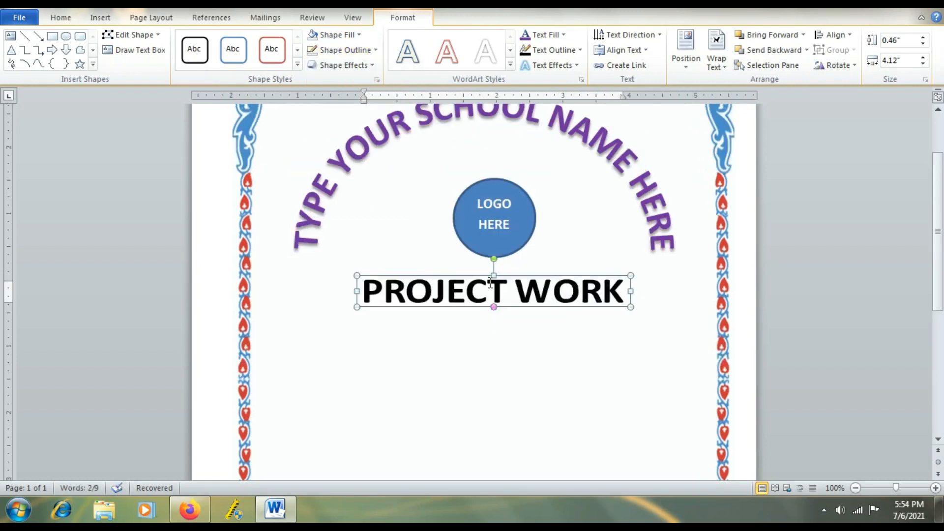
left_click_drag(494, 276, 494, 281)
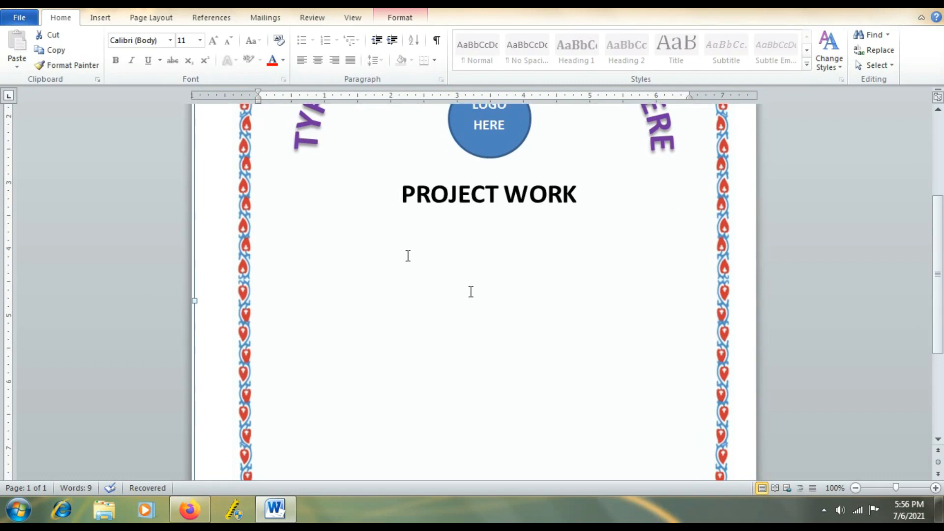
scroll(537, 343, "up", 5)
scroll(497, 356, "down", 5)
Step: Apply the first outer shadow effect to the "PROJECT WORK" text
left_click(526, 195)
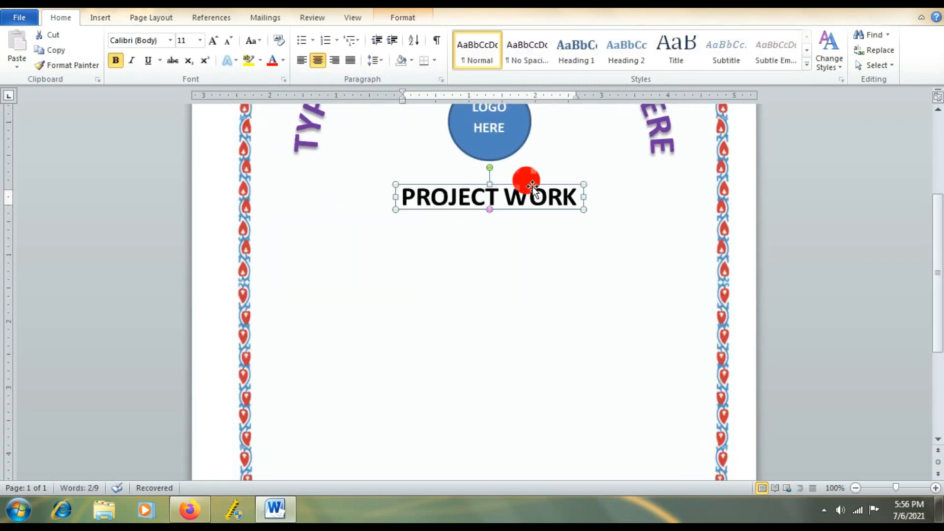
left_click(414, 20)
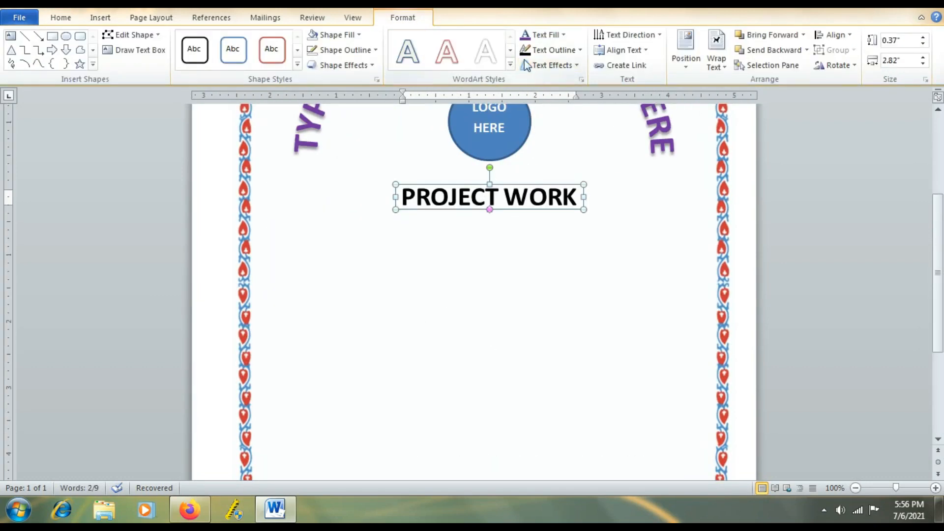
left_click(574, 65)
mouse_move(565, 89)
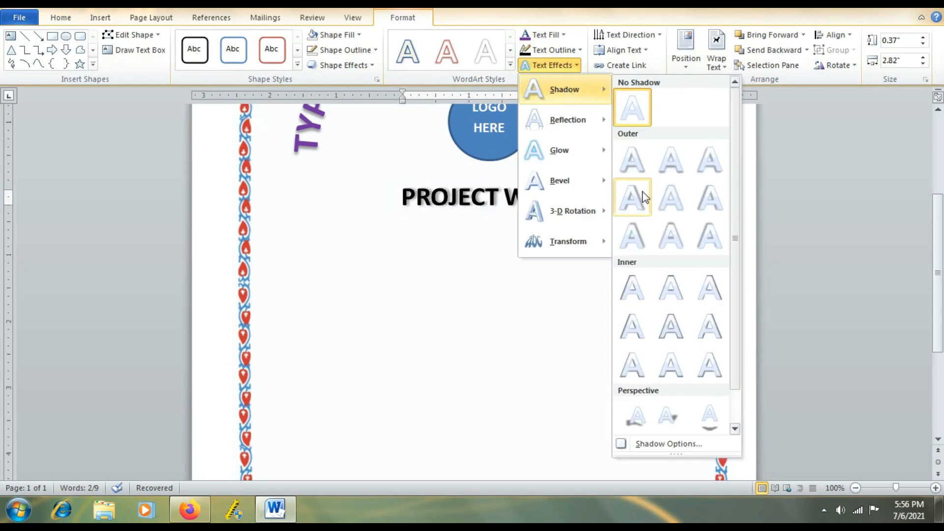
left_click(627, 167)
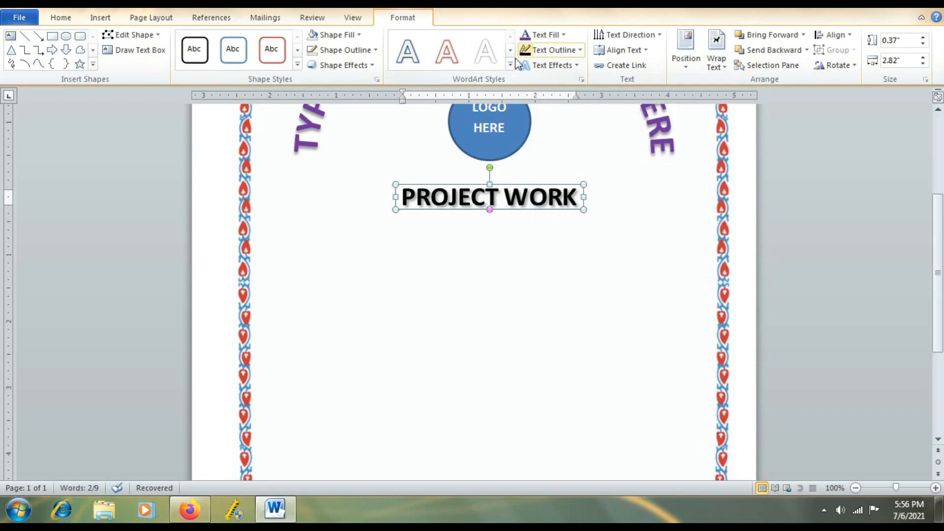
Step: Change the "PROJECT WORK" text fill to the standard dark blue
left_click(564, 34)
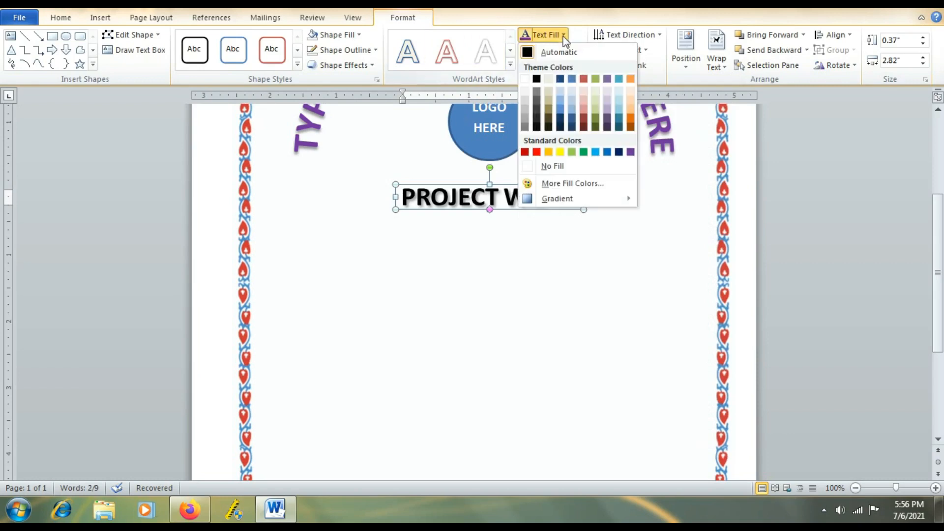
left_click(619, 152)
scroll(598, 400, "up", 2)
left_click(570, 317)
scroll(586, 326, "down", 1)
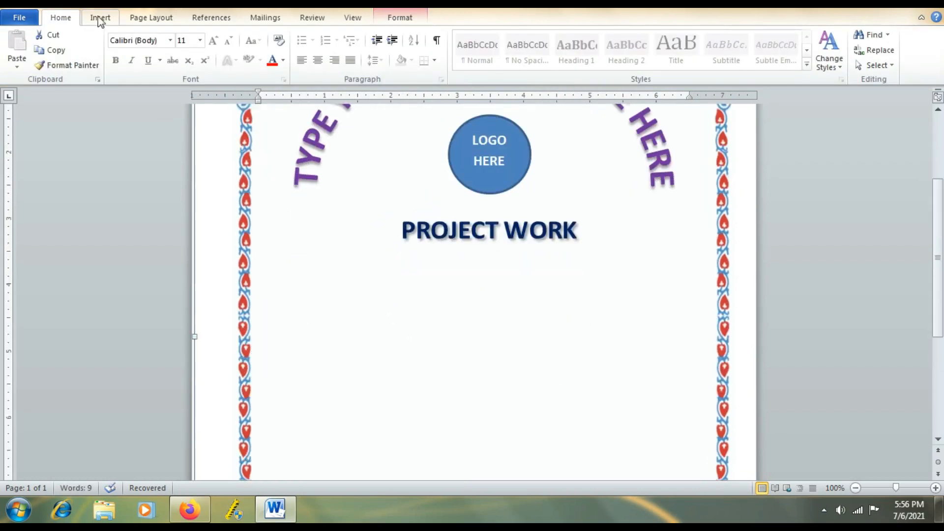
Step: Duplicate the "PROJECT WORK" text box below the original and replace its text with "Subject - English"
triple_click(455, 249)
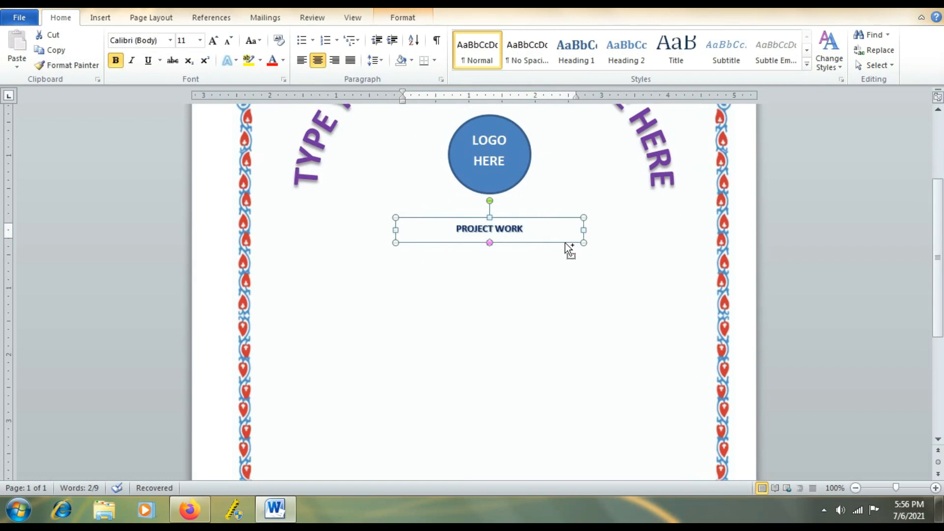
key("ctrl+c")
key("ctrl+v")
left_click_drag(531, 253, 358, 268)
type("Sub")
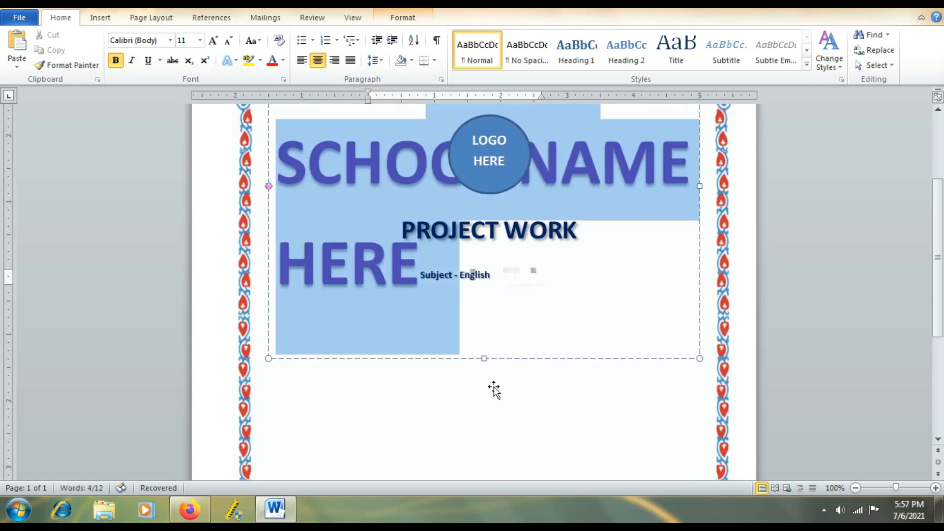
Step: Resize the "Subject - English" text box to about 0.49" high and 3.96" wide
left_click_drag(546, 288, 588, 266)
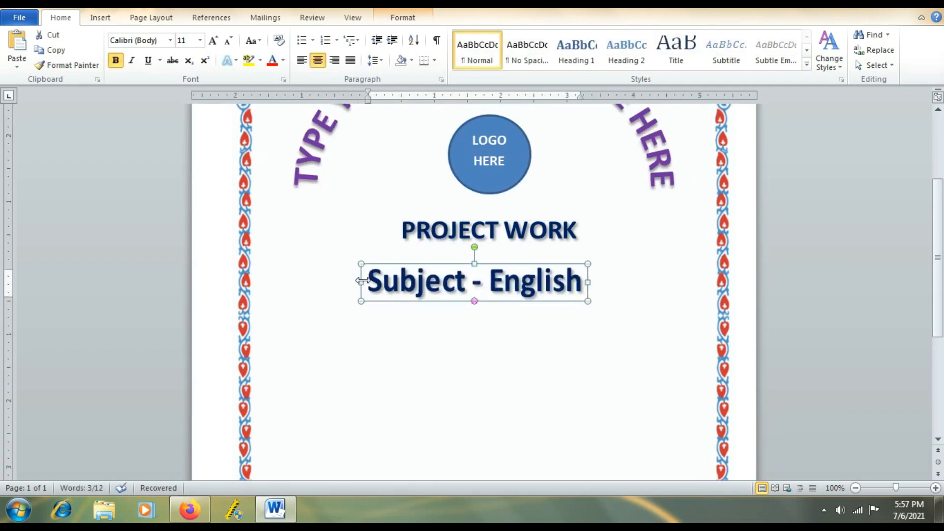
left_click_drag(363, 281, 349, 281)
left_click_drag(588, 282, 612, 282)
mouse_move(474, 265)
left_mouse_down()
mouse_move(485, 269)
mouse_move(443, 282)
left_mouse_up()
Step: Set the font of "Subject - English" to Freehand521 BT
left_click(506, 285)
left_click(171, 40)
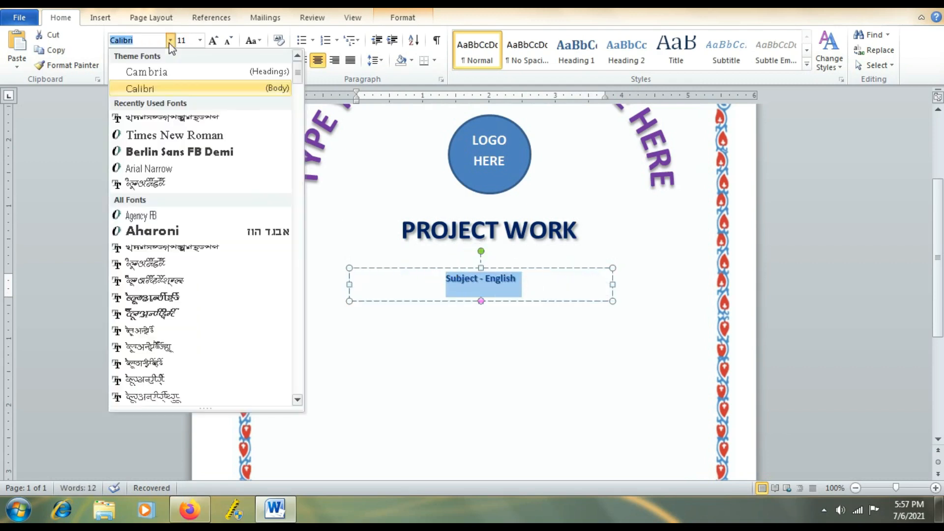
scroll(163, 295, "down", 15)
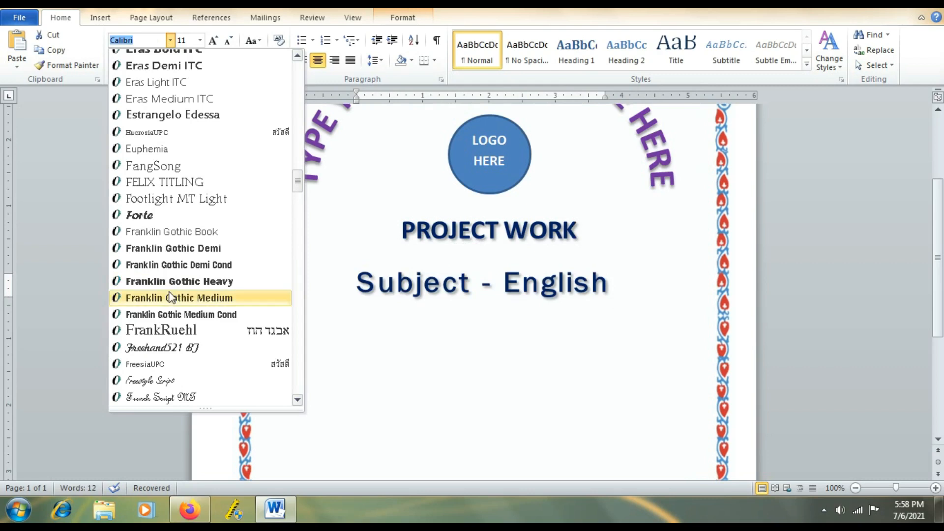
left_click(163, 348)
left_click(504, 428)
Step: Fill the "Subject - English" box with standard dark blue and colour its text white
left_click(590, 286)
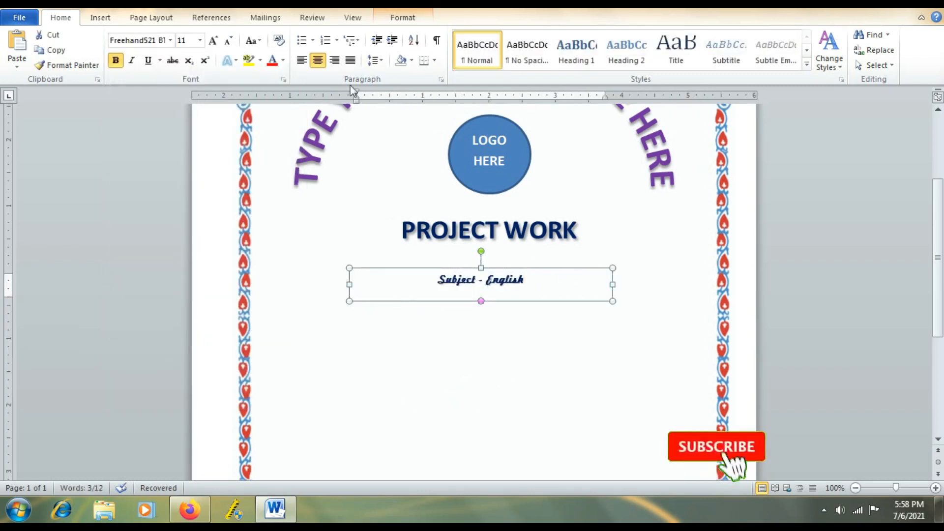
left_click(401, 18)
left_click(359, 34)
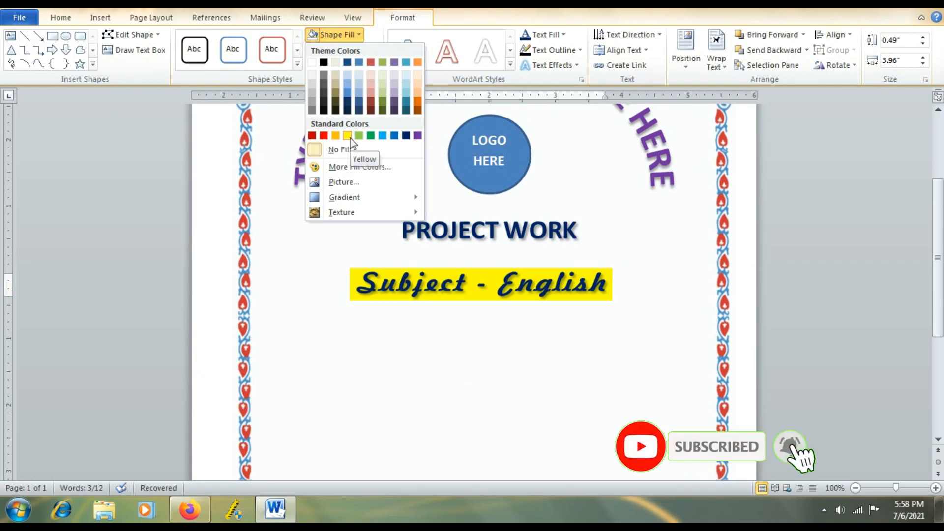
left_click(407, 136)
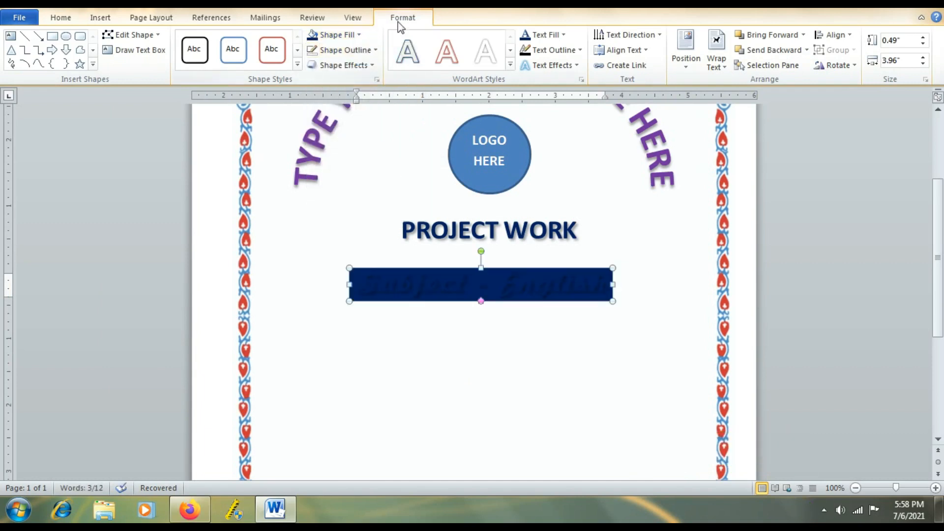
left_click(63, 18)
left_click(283, 60)
left_click(271, 104)
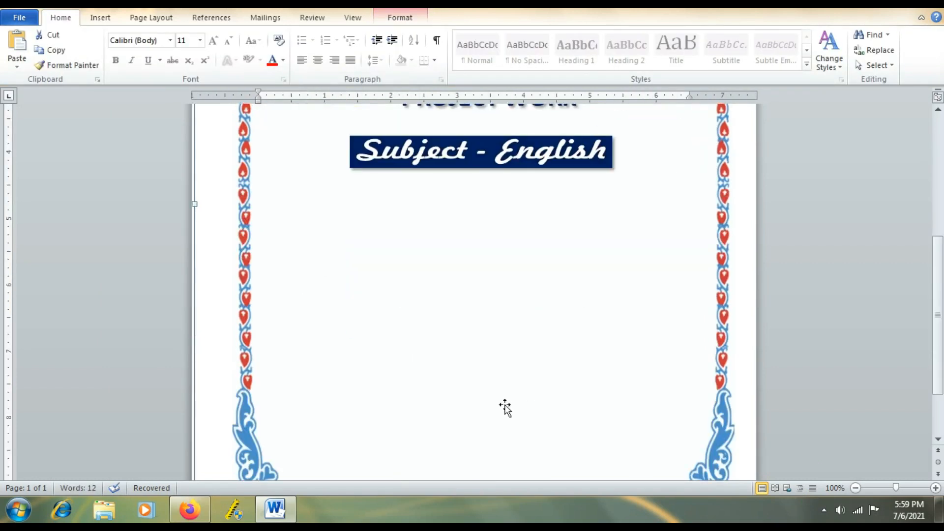
Step: Insert a simple text box and place it just below the "Subject - English" banner
left_click(101, 18)
left_click(587, 49)
left_click(628, 147)
left_click_drag(540, 237, 559, 468)
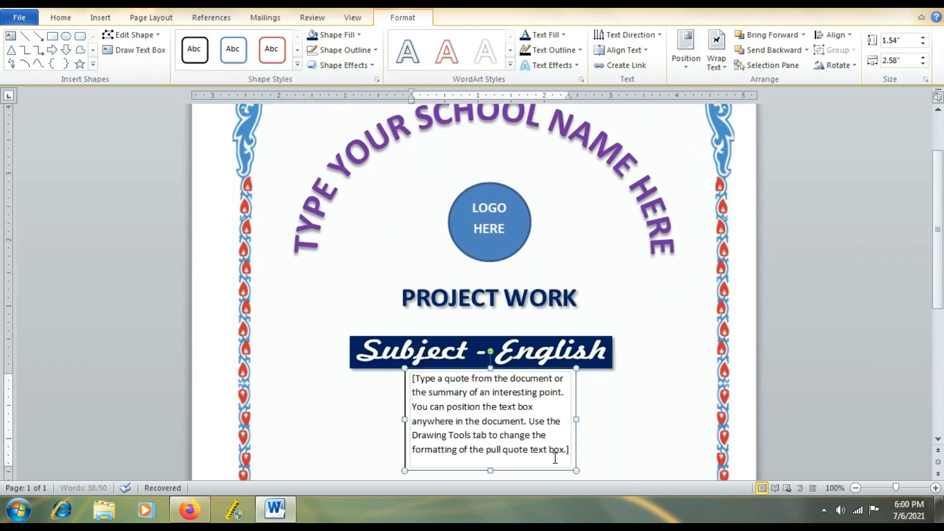
scroll(514, 309, "down", 3)
Step: Replace the placeholder text with "Submitted" and "By" on two lines, correcting the misspelling "Submited"
left_click(511, 311)
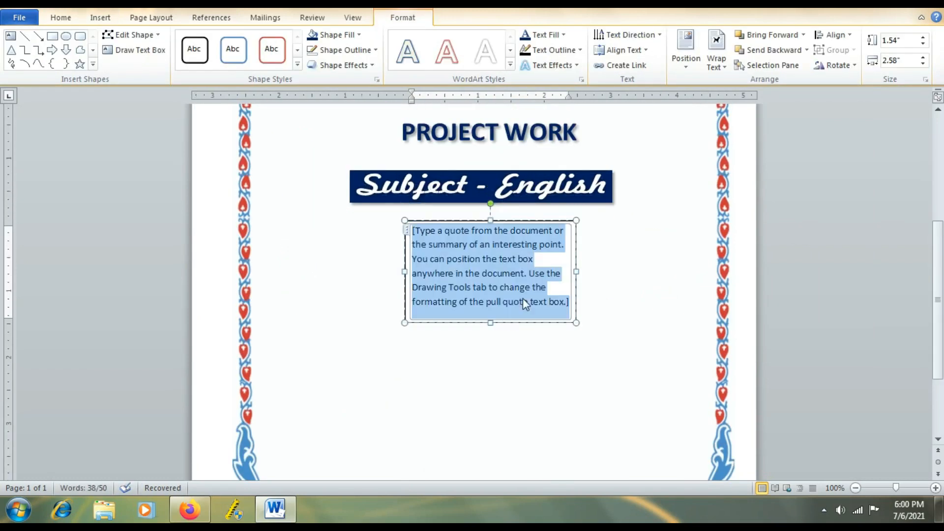
type("Submited")
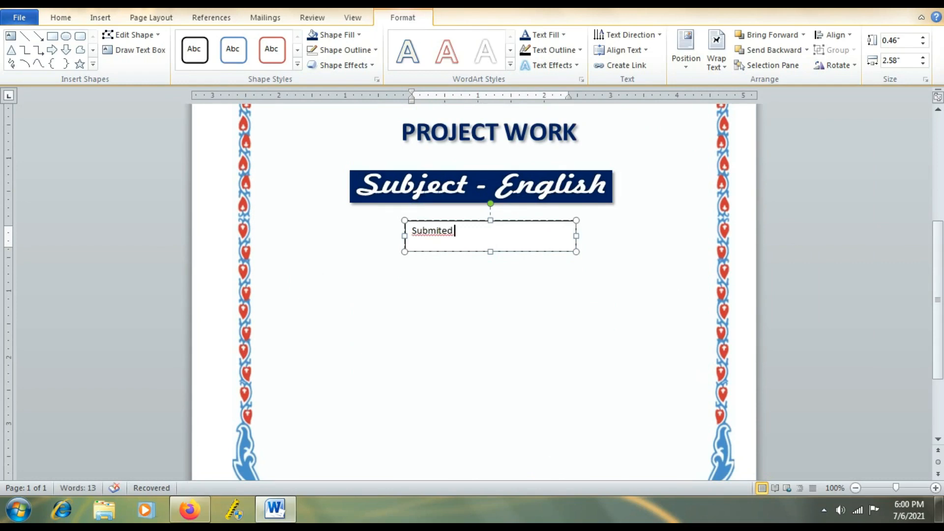
right_click(432, 232)
left_click(497, 255)
key("Return")
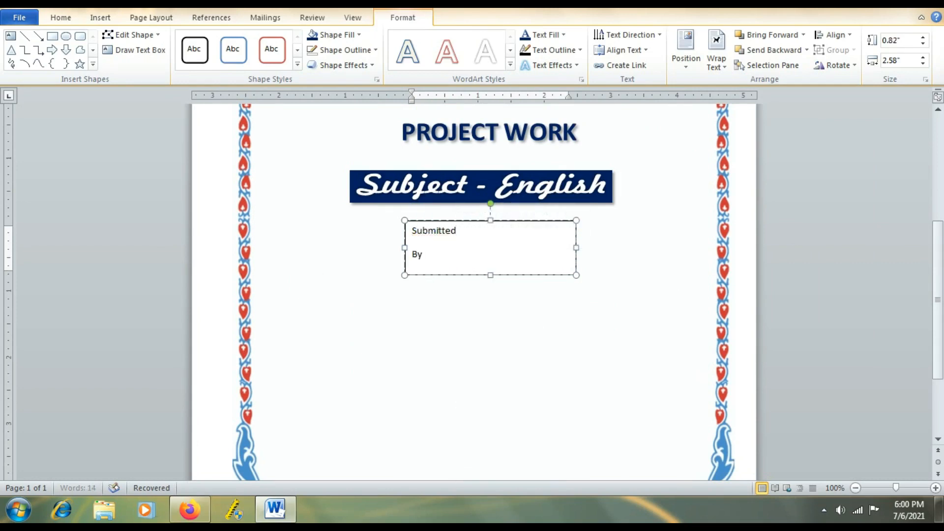
Step: Centre the "Submitted By" lines and remove the space after the paragraphs
left_click_drag(446, 253, 392, 233)
left_click(63, 18)
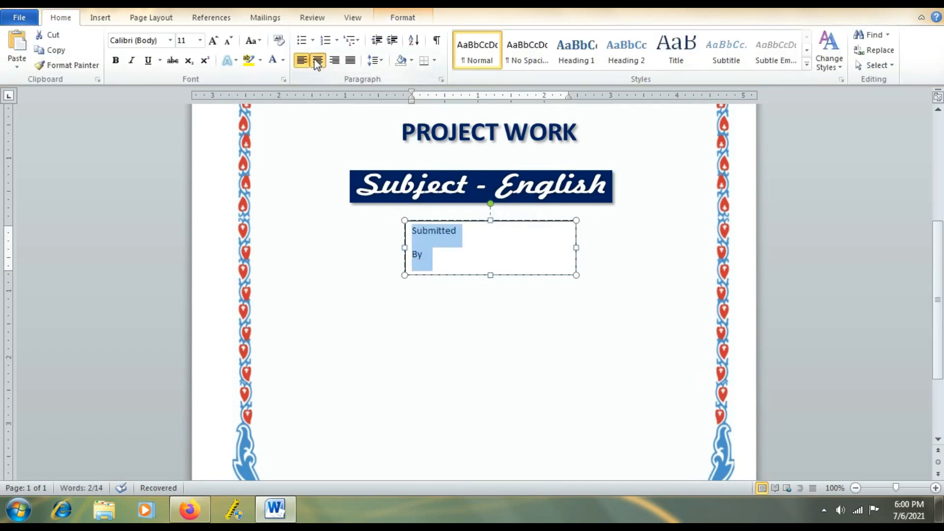
left_click(317, 60)
left_click(374, 60)
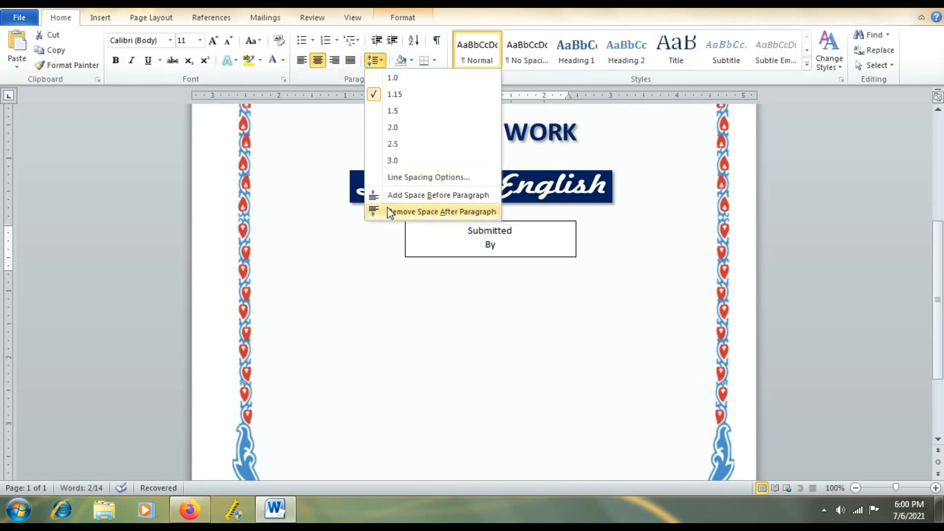
left_click(372, 211)
Step: Remove the outline of the "Submitted By" text box and move it slightly lower beneath the subject banner
left_click(439, 257)
left_click(344, 50)
left_click(336, 163)
left_click_drag(466, 245, 501, 285)
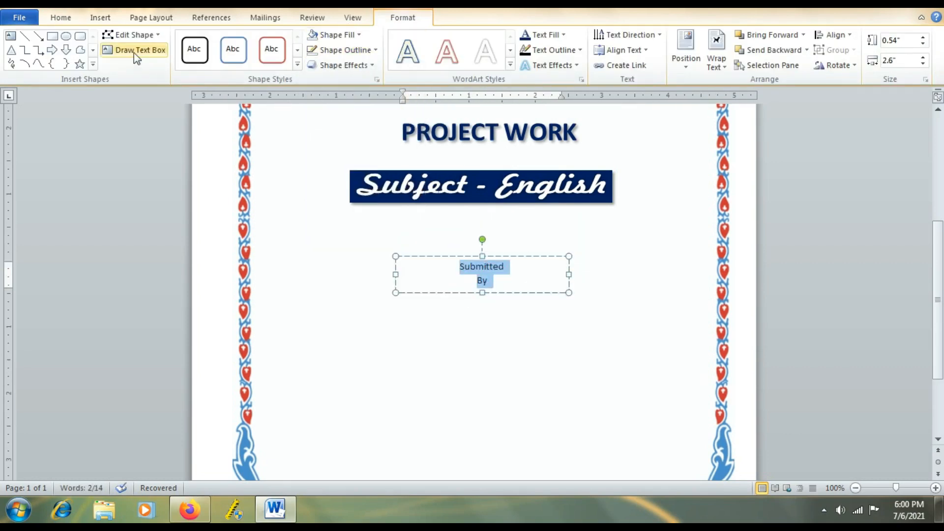
Step: Format the "Submitted By" text as 36 pt bold with 1.0 line spacing
left_click(61, 17)
left_click(200, 40)
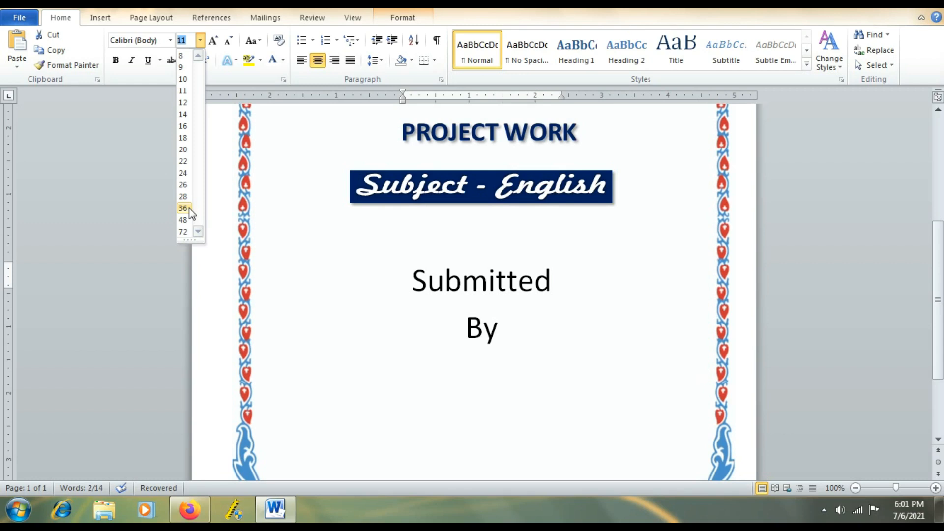
left_click(183, 208)
left_click(376, 60)
left_click(388, 78)
left_click(116, 60)
Step: Set the font of the "Submitted By" text to Monotype Corsiva
left_click(170, 40)
scroll(172, 344, "down", 10)
left_click(173, 396)
left_click(447, 376)
Step: Duplicate the "Submitted By" text box and place the copy below the original, towards the page's left border
left_click(472, 314)
left_click(538, 257)
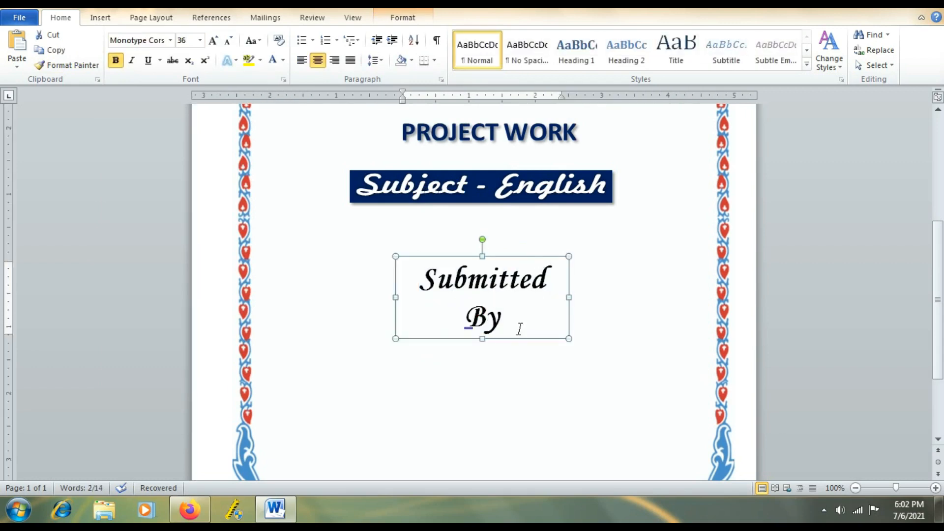
key("ctrl+c")
key("ctrl+v")
left_click_drag(561, 261, 464, 321)
left_click(459, 363)
left_click_drag(461, 363, 327, 385)
Step: Replace the copied text with "Name – Type Your Name Here" and widen its box to fit one line
left_click_drag(414, 397, 316, 360)
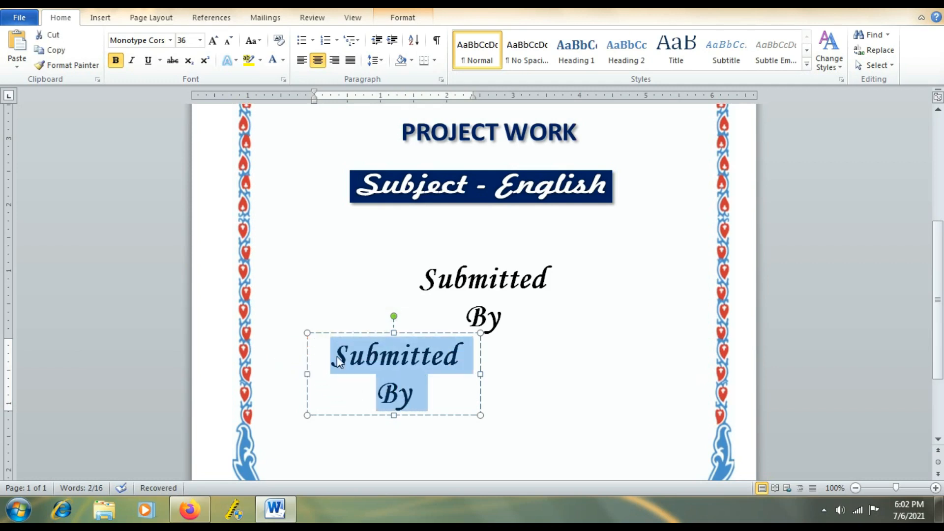
type("Name -")
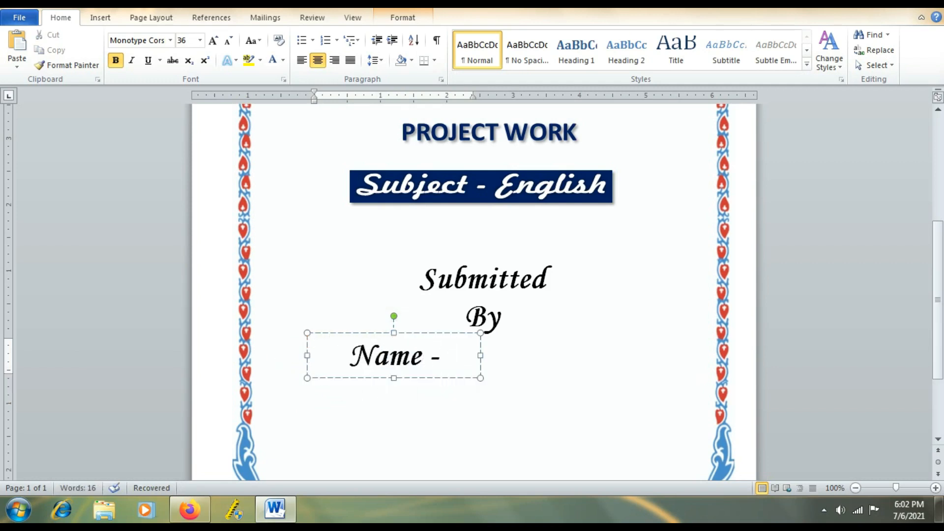
type(" Type Yuo")
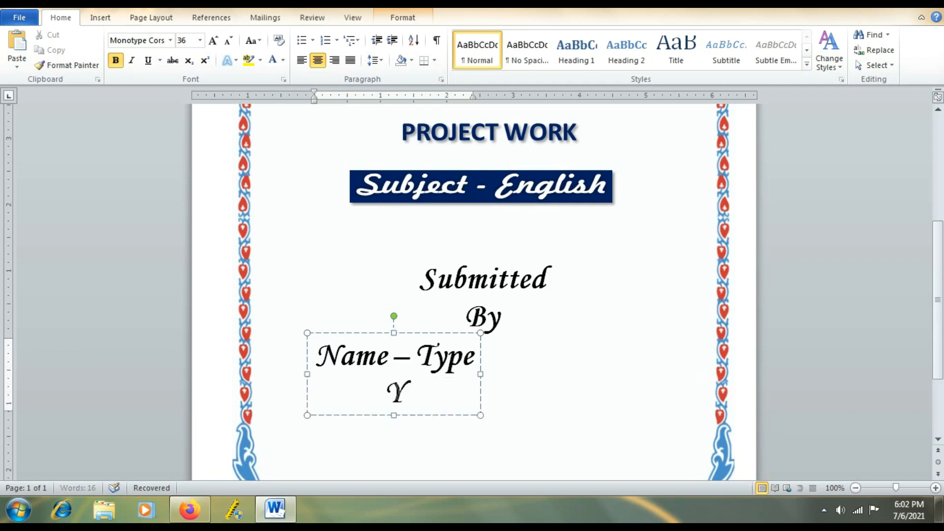
key("BackSpace")
key("BackSpace")
type("our Name Here")
left_click_drag(481, 393, 682, 393)
Step: Preview alternative fonts for the "Name – Type Your Name Here" text and choose Monotype Corsiva
scroll(518, 380, "down", 3)
scroll(509, 381, "up", 3)
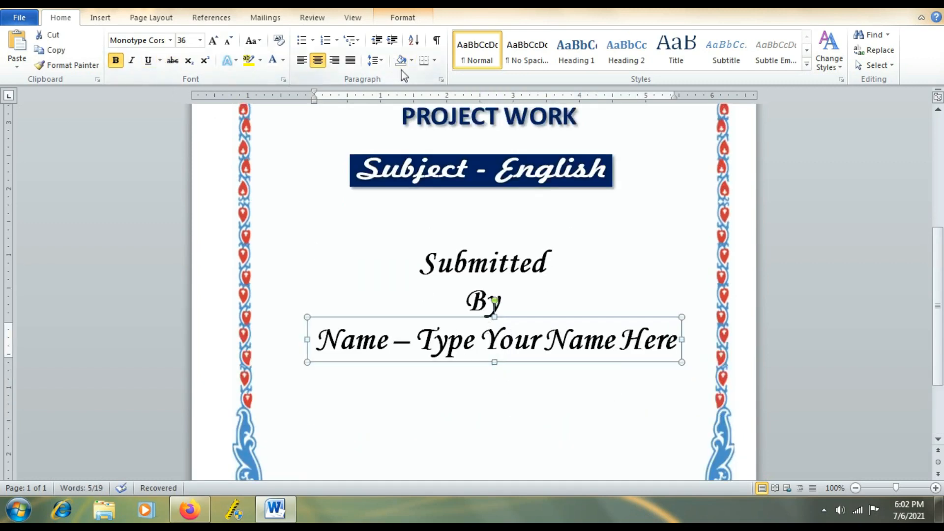
left_click(170, 40)
scroll(167, 227, "down", 5)
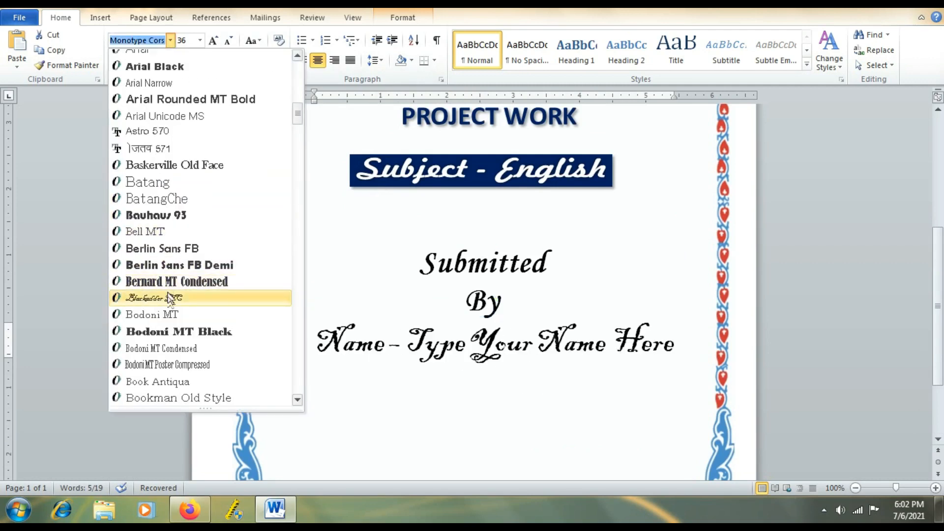
scroll(169, 299, "down", 2)
scroll(183, 369, "down", 3)
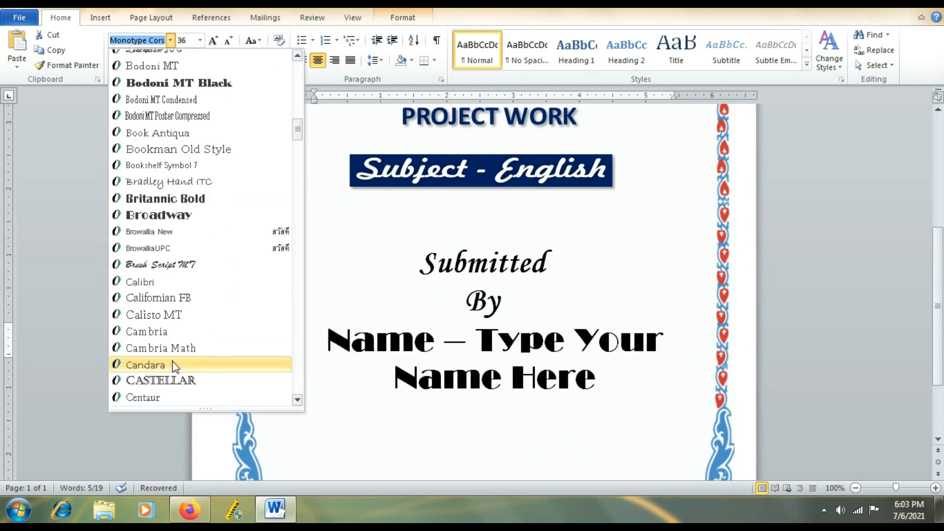
scroll(170, 366, "down", 6)
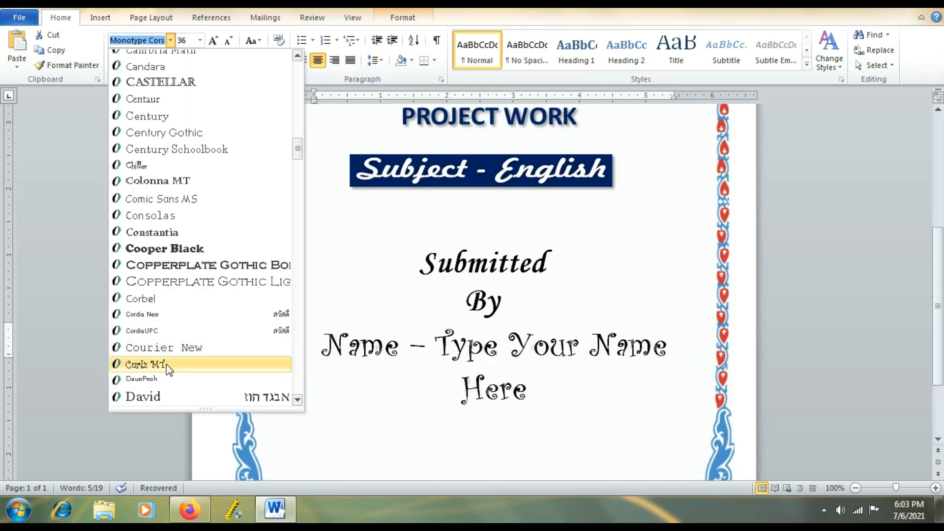
scroll(166, 364, "down", 5)
scroll(158, 315, "down", 3)
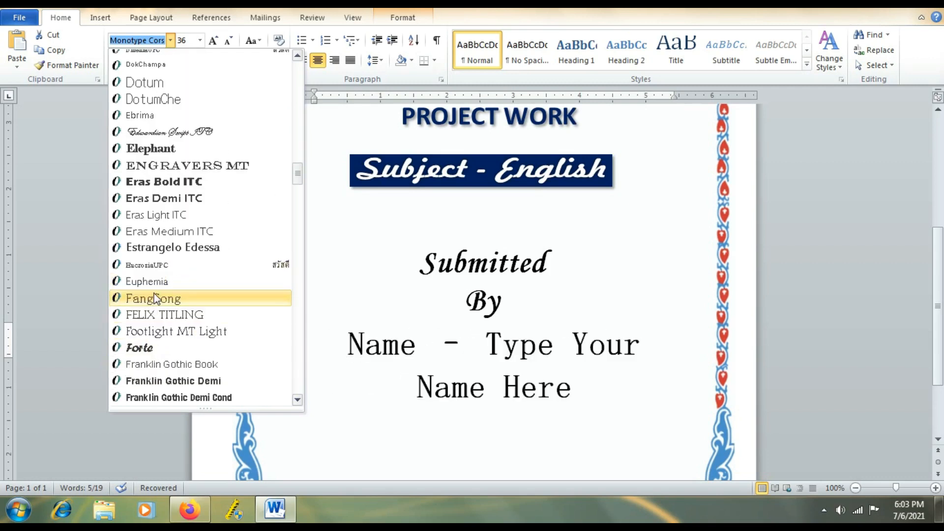
scroll(154, 298, "down", 20)
left_click(182, 166)
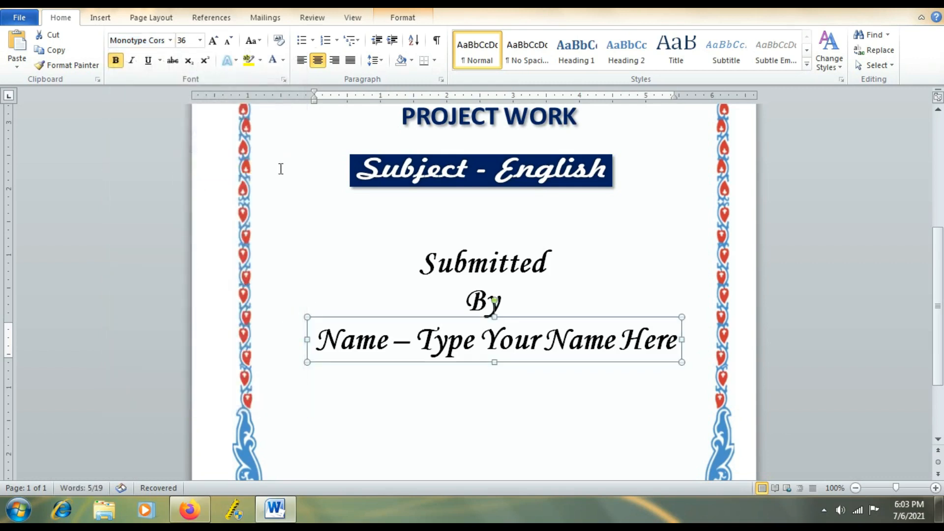
Step: Apply a preset outlined text effect with an outer shadow to the "Name – Type Your Name Here" text
left_click(237, 61)
left_click(240, 93)
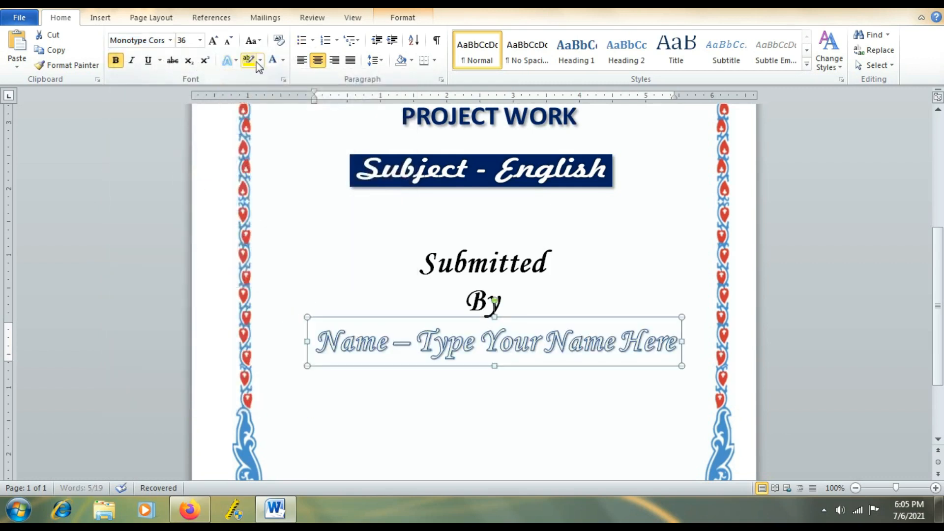
left_click(237, 61)
mouse_move(257, 248)
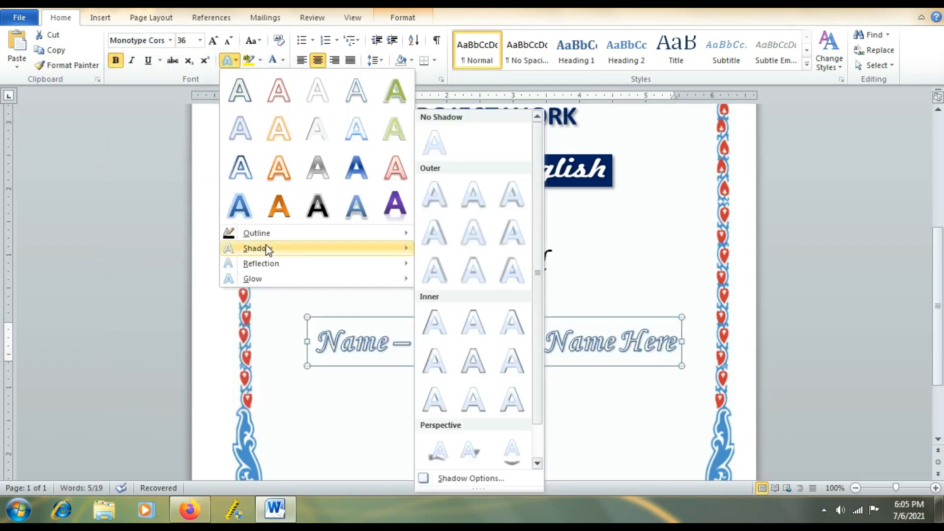
left_click(471, 197)
left_click(480, 422)
scroll(474, 428, "down", 3)
scroll(459, 318, "up", 5)
scroll(462, 337, "down", 5)
scroll(462, 337, "up", 5)
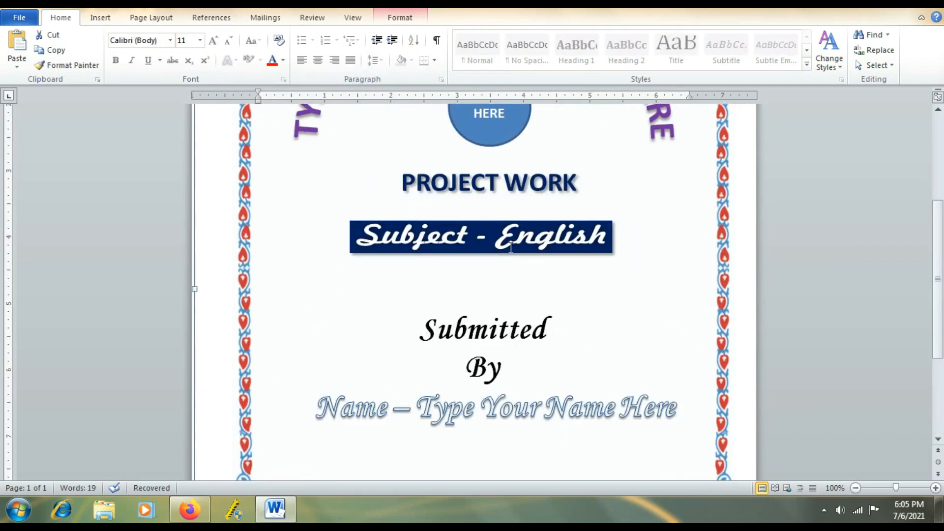
Step: Set the name text's outline to Dark Blue, Text 2, Darker 50% and its fill to a lighter shade of the same theme blue
left_click(592, 253)
scroll(415, 194, "down", 3)
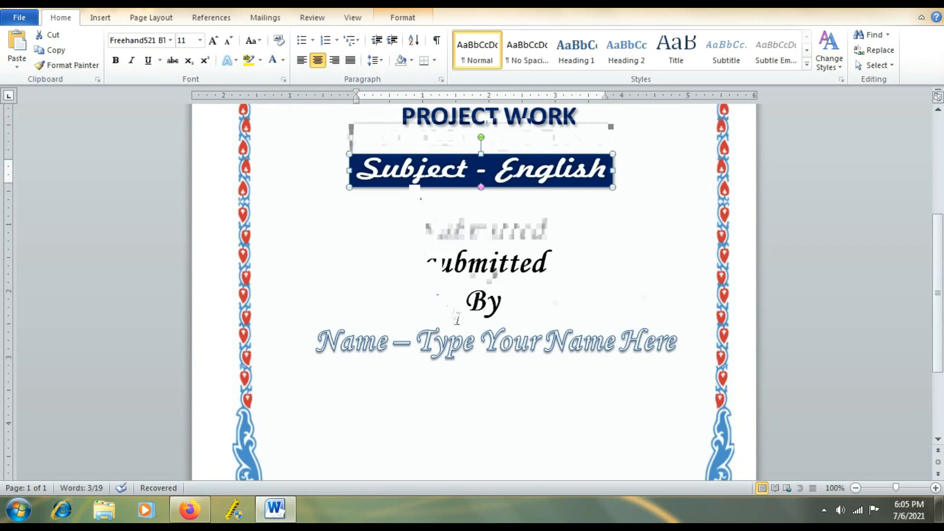
left_click(571, 285)
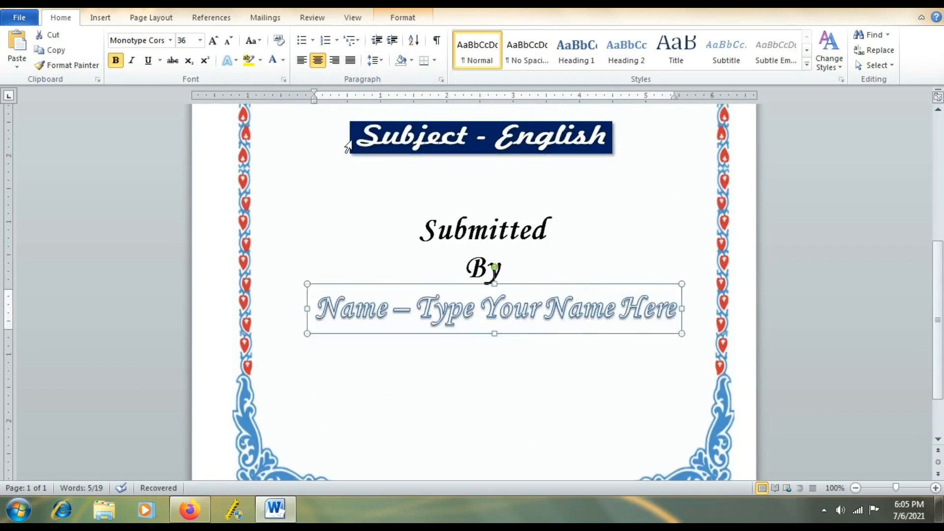
left_click(401, 20)
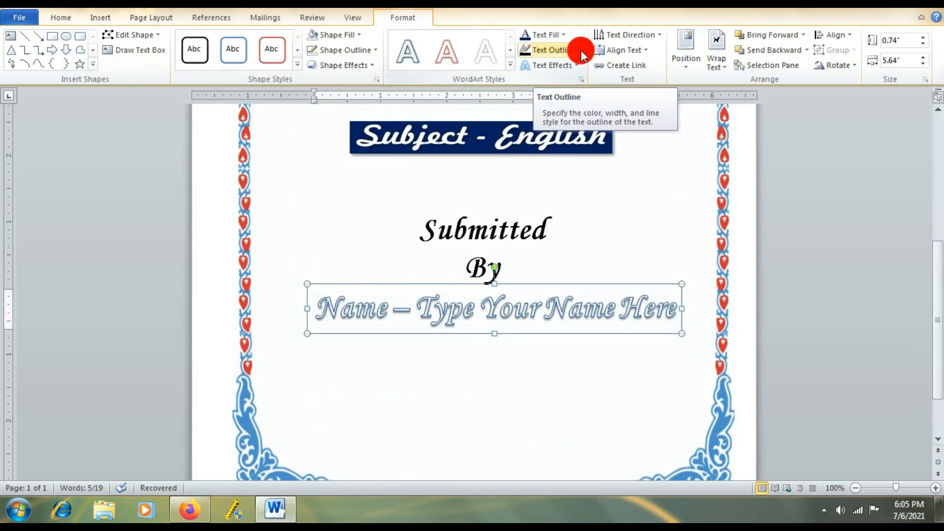
left_click(581, 50)
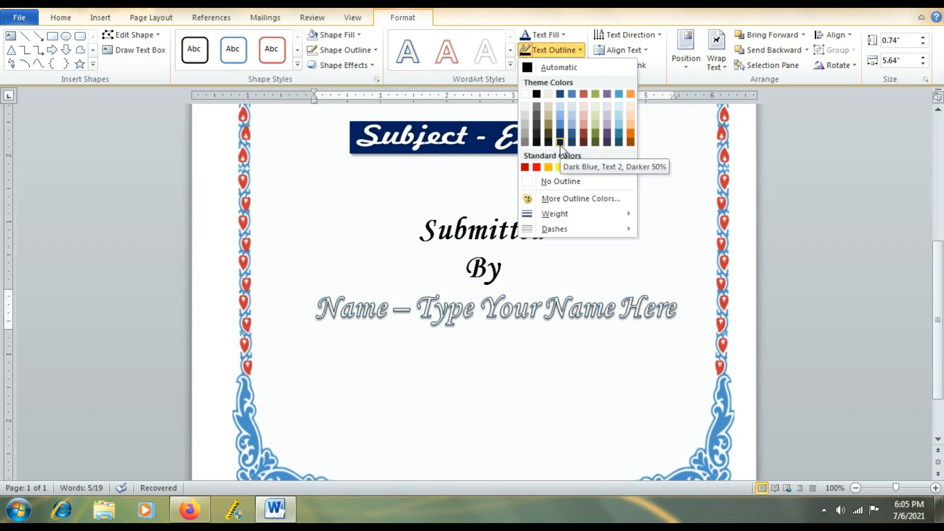
left_click(560, 142)
left_click(563, 36)
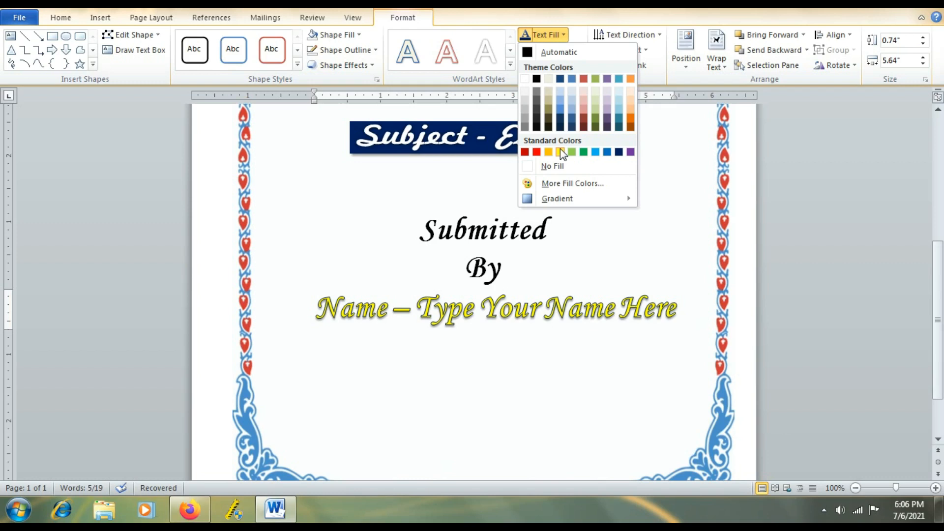
left_click(560, 109)
Step: Set the outline weight of the "Name – Type Your Name Here" text to 1 pt
left_click(580, 50)
mouse_move(562, 216)
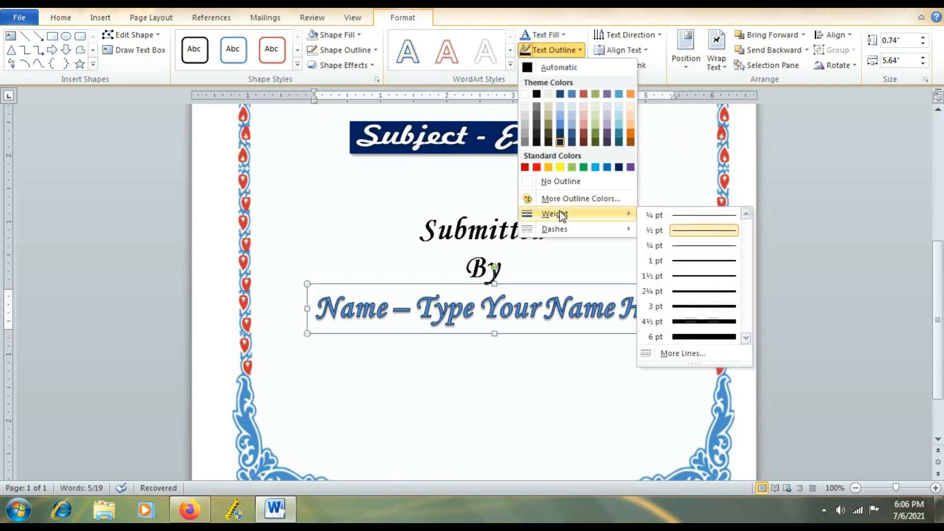
left_click(695, 260)
left_click(580, 50)
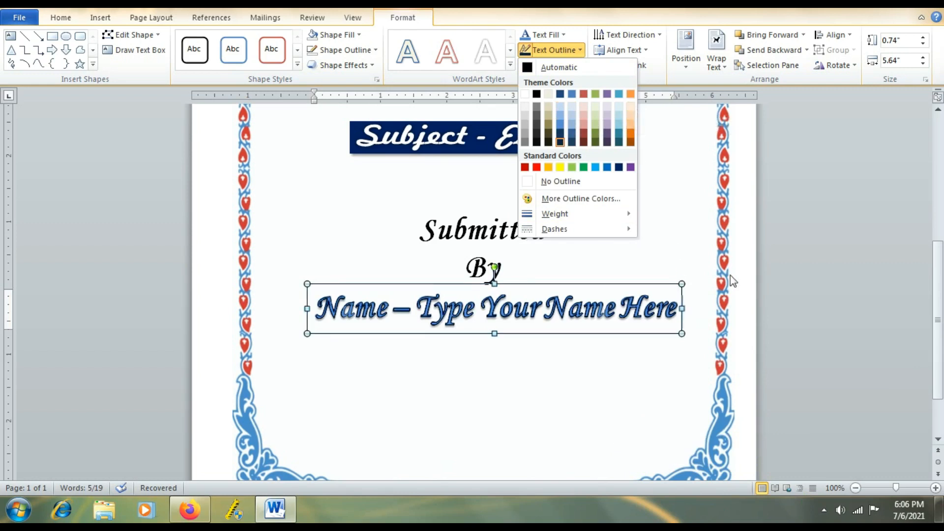
left_click(508, 420)
Step: Shift the logo circle, the "PROJECT WORK" title and the subject banner slightly upward on the page
scroll(510, 396, "up", 3)
scroll(547, 391, "down", 5)
scroll(480, 350, "up", 10)
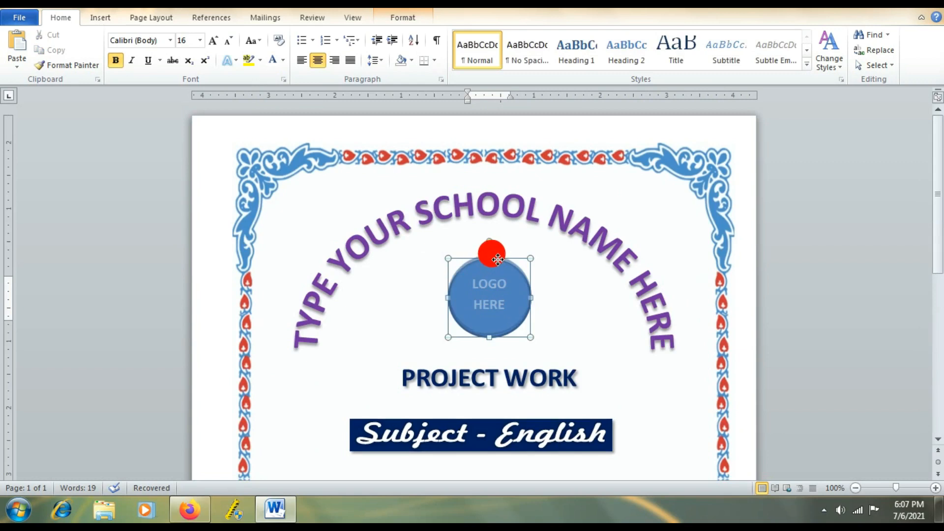
left_click_drag(498, 258, 501, 259)
left_click(489, 381)
left_click(507, 363)
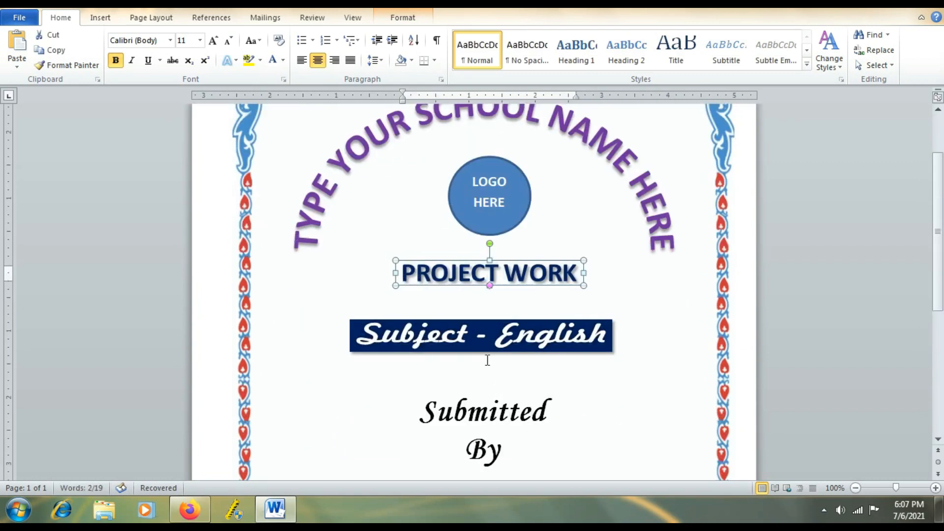
scroll(487, 360, "down", 3)
left_click(486, 337)
left_click(498, 319)
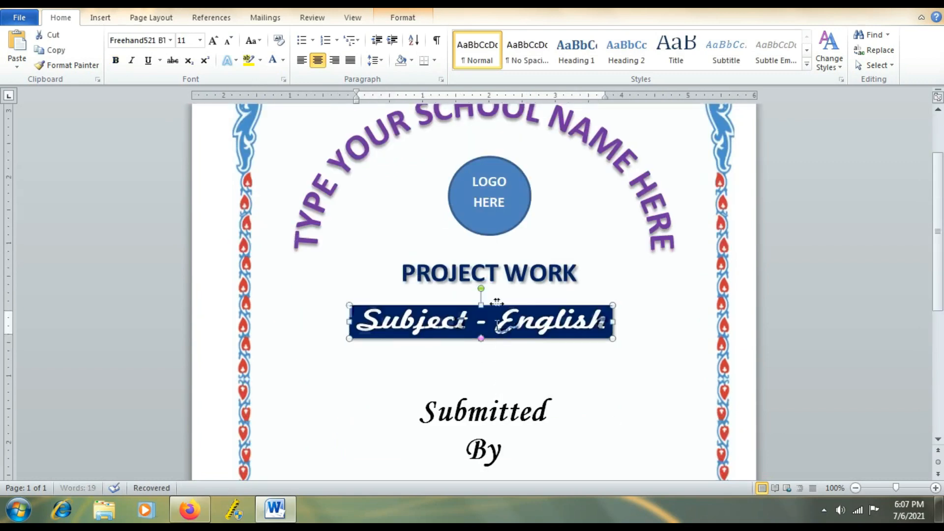
Step: Move the "Submitted By" box and the name line upward, closer to the subject banner
scroll(487, 344, "down", 2)
left_click(495, 314)
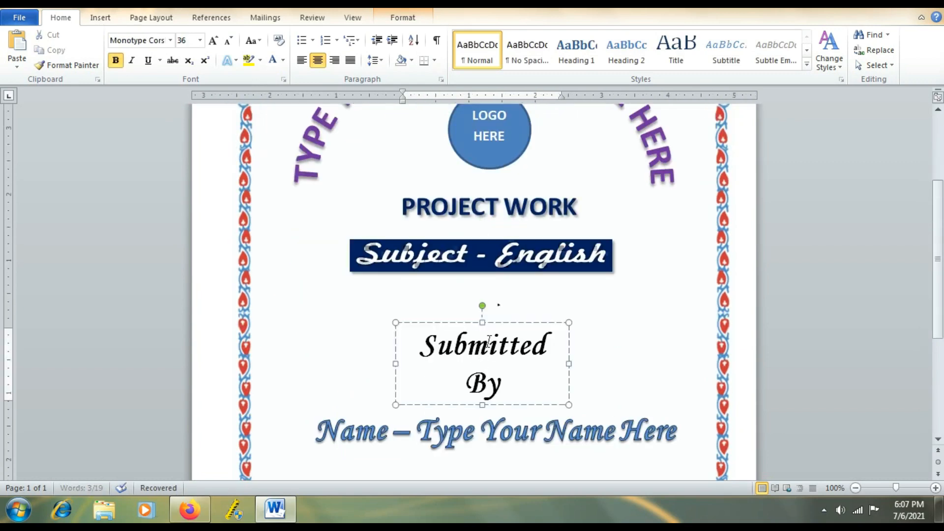
left_click_drag(501, 313, 522, 290)
scroll(502, 367, "down", 1)
left_click(494, 332)
scroll(507, 373, "down", 2)
left_click(507, 372)
scroll(489, 320, "up", 5)
Step: Draw a horizontal scroll shape about 4.03" wide and 1.97" high directly below the name line
left_click(100, 17)
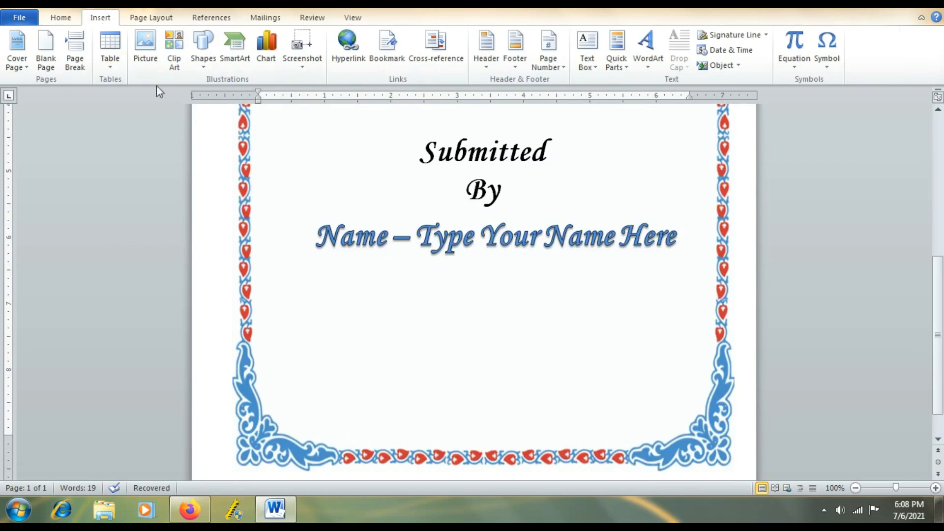
left_click(203, 67)
left_click(267, 402)
left_click_drag(368, 264, 634, 393)
left_click_drag(461, 278, 460, 261)
right_click(464, 317)
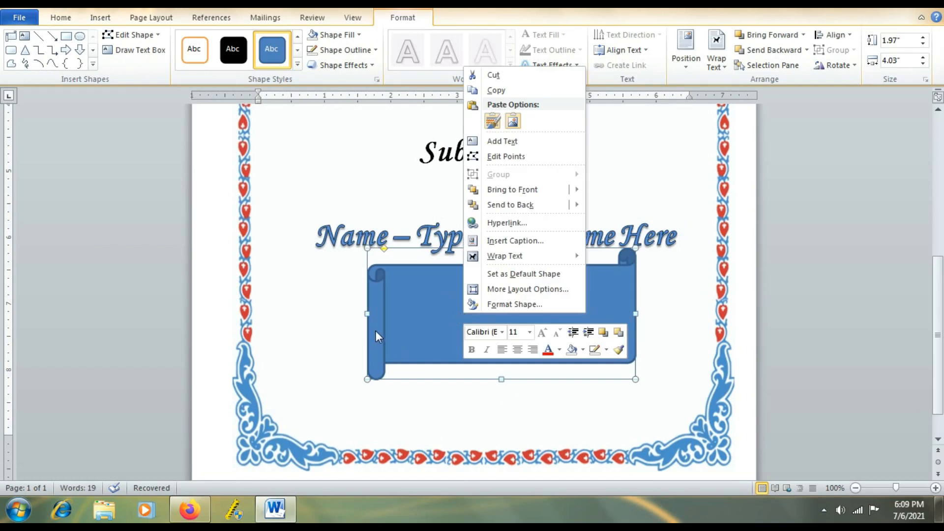
left_click(429, 268)
Step: Fill the scroll shape with a pale yellow standard colour and outline it in Dark Blue, Text 2, Darker 50%
left_click(352, 37)
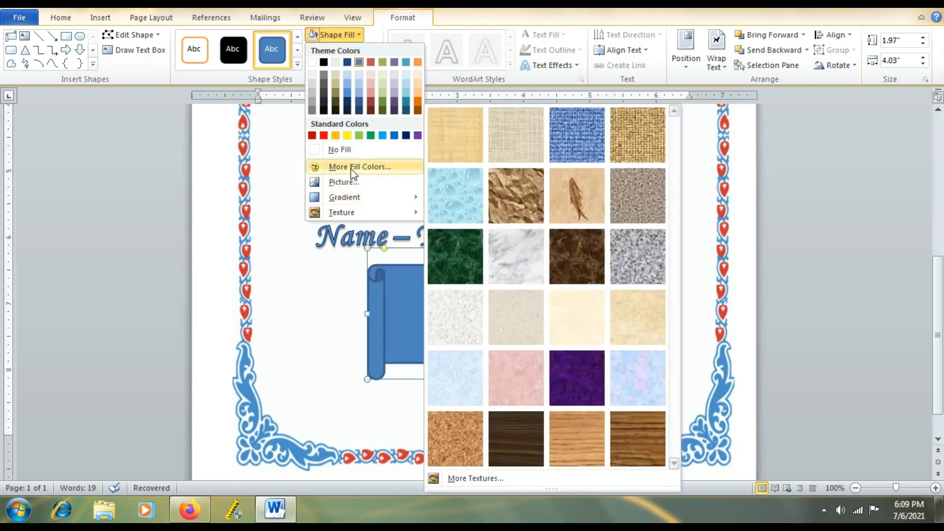
left_click(355, 167)
left_click(389, 129)
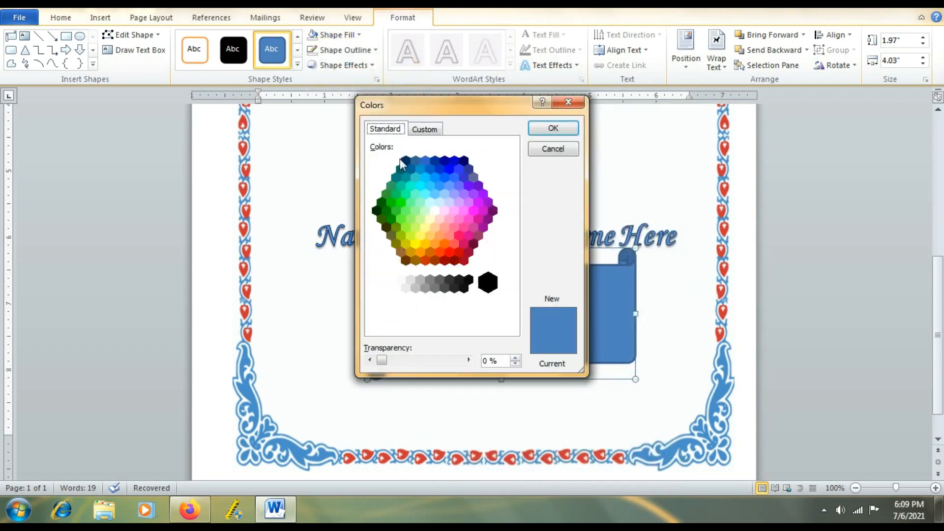
left_click(430, 219)
left_click(545, 132)
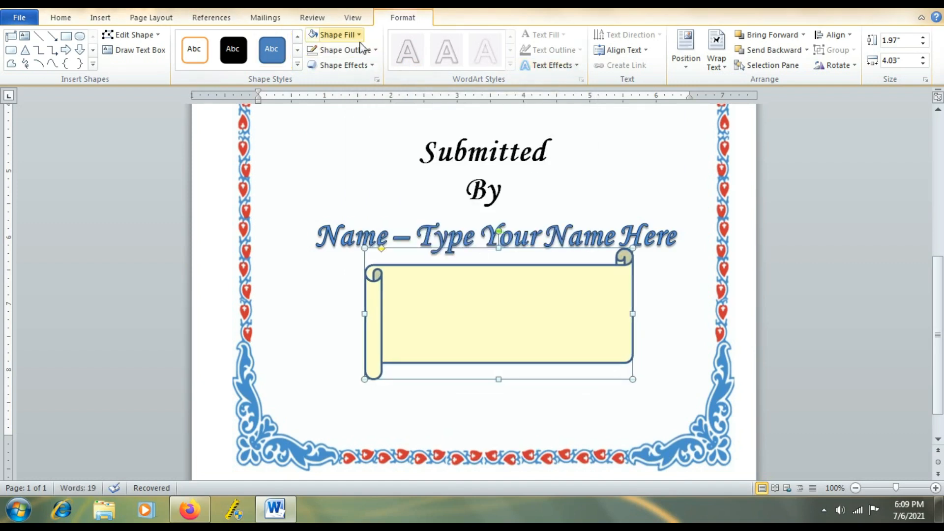
left_click(374, 50)
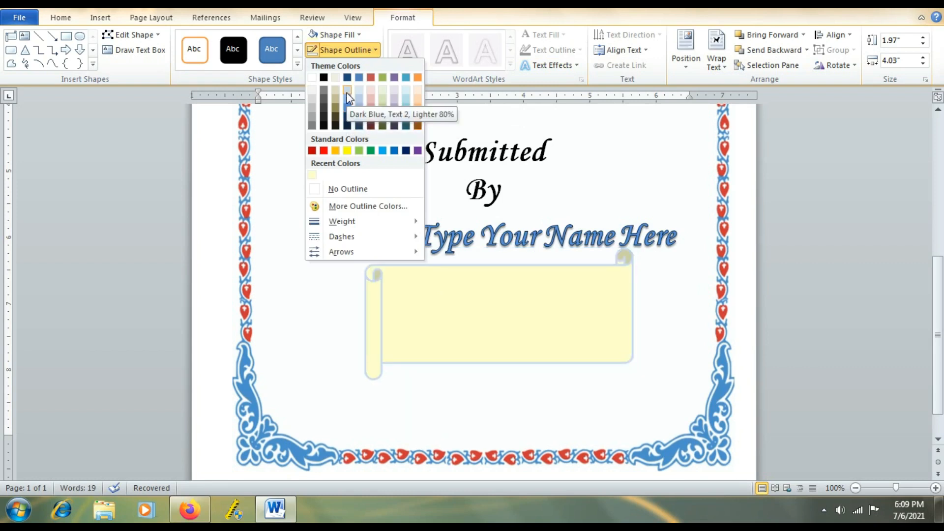
left_click(347, 125)
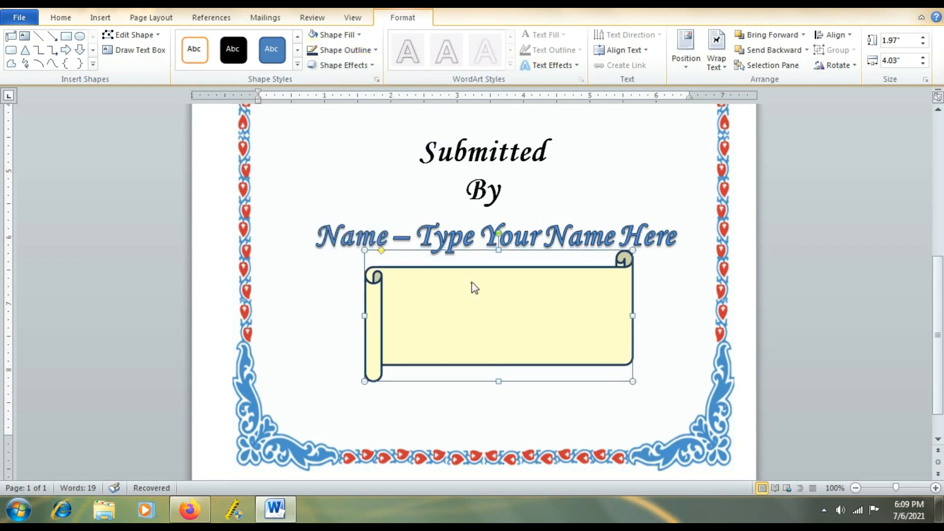
Step: Add the text "Class -" inside the scroll shape in the dark blue theme font colour
right_click(465, 297)
left_click(506, 126)
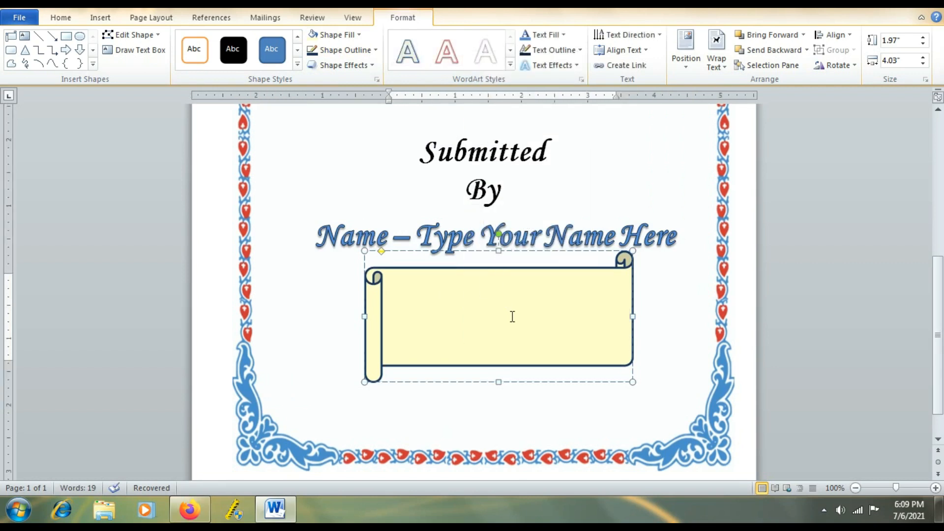
type("C")
left_click(63, 20)
left_click(283, 60)
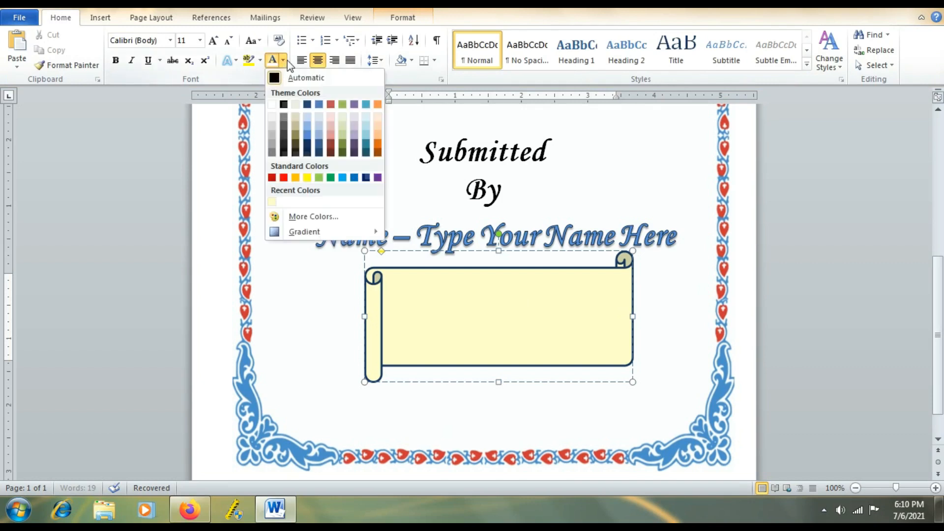
left_click(308, 103)
type("lass -")
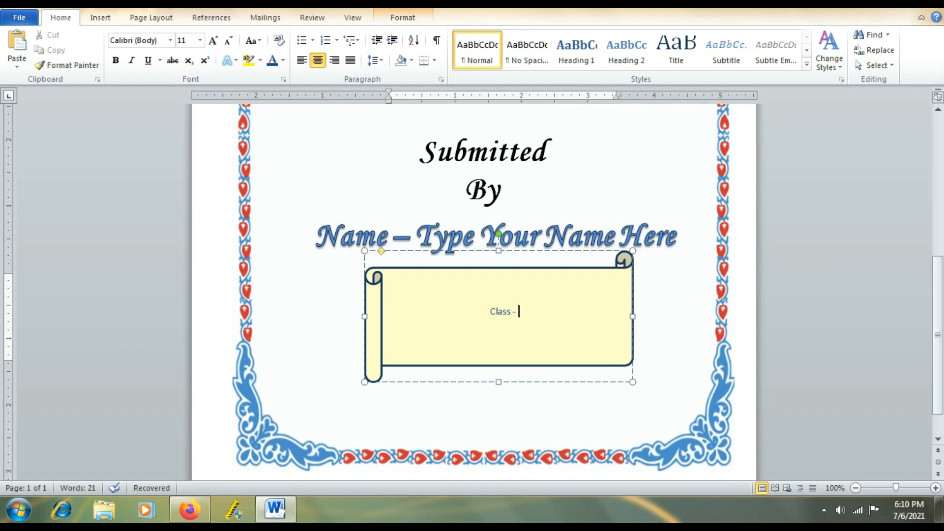
Step: Extend the "Class" line with a dashed blank and add a second line with dashed blanks after "Roll" and "No."
type("------------------------------------------")
key("Return")
type("Roll --")
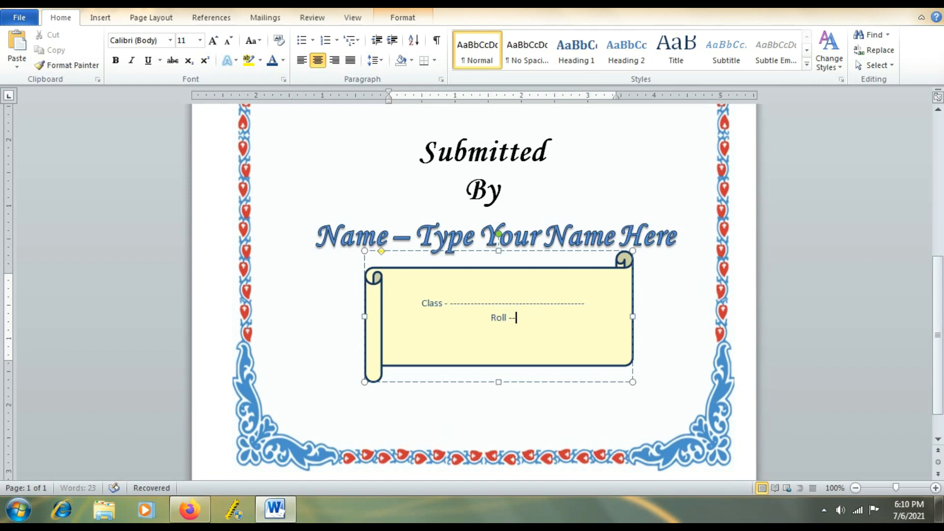
type("----------------------- No.--------------")
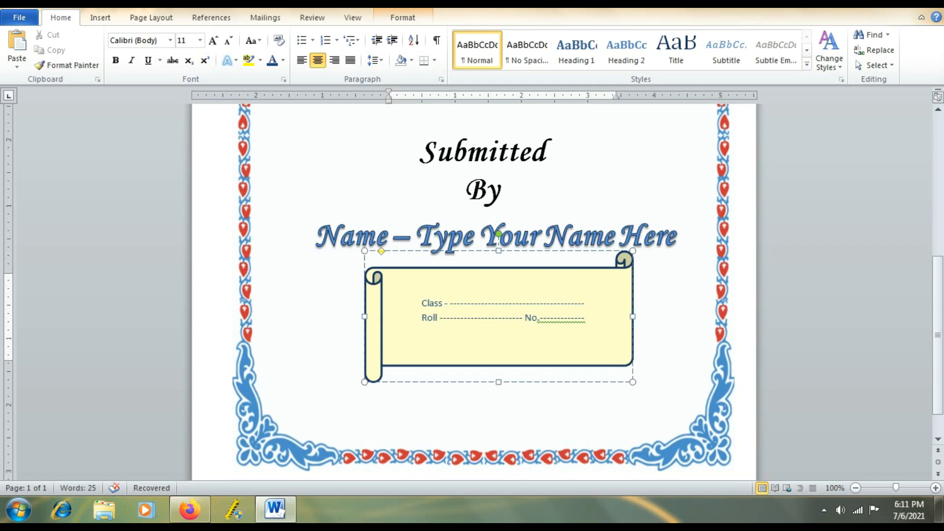
Step: Add a third scroll line reading "Semester" with corrected spelling, followed by a dashed blank
key("Return")
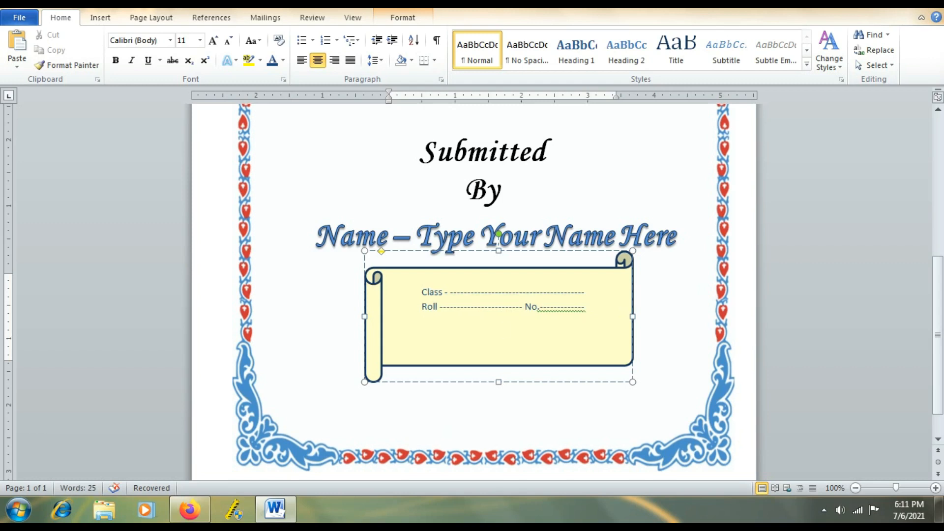
type("Semester")
left_click(501, 333)
right_click(500, 334)
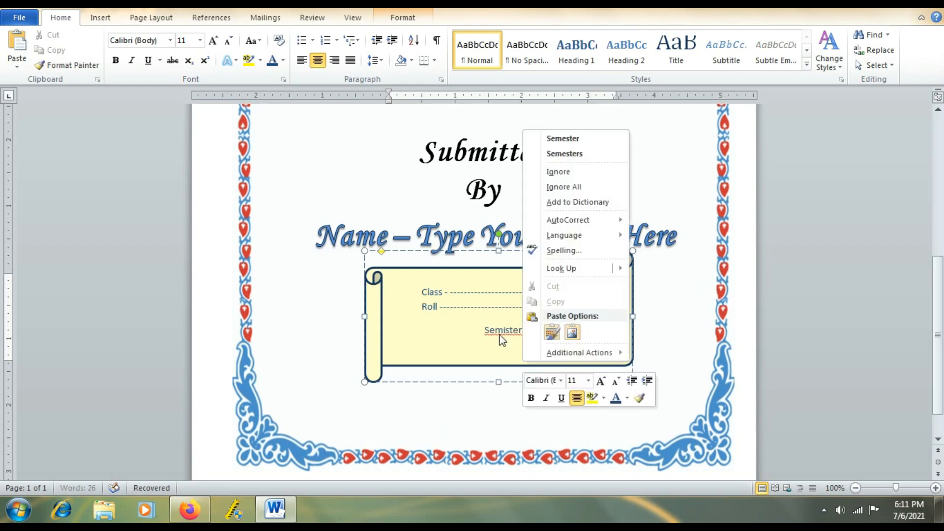
left_click(563, 152)
type("-----------------------------------")
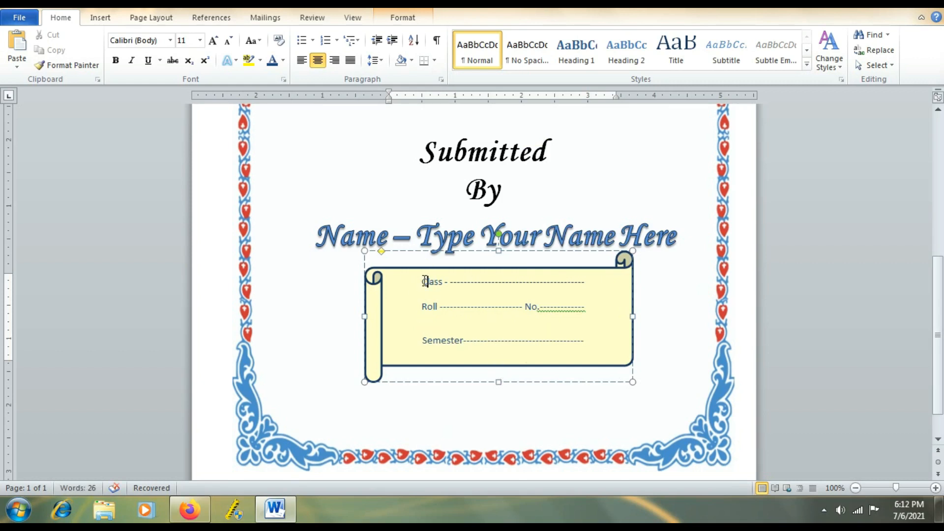
Step: Set the line spacing of all the scroll text to 1.15 and shorten the scroll shape slightly from its lower edge
left_click_drag(426, 282, 559, 344)
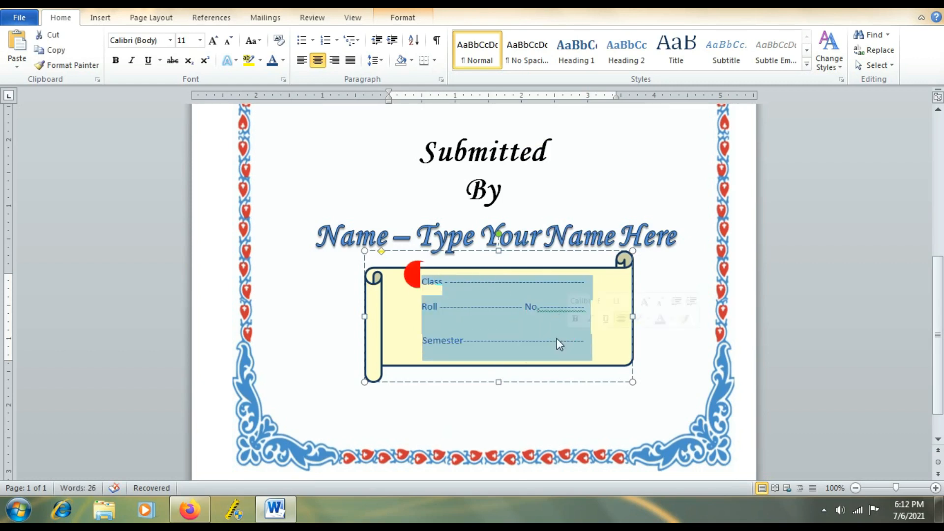
left_click(378, 61)
left_click(388, 95)
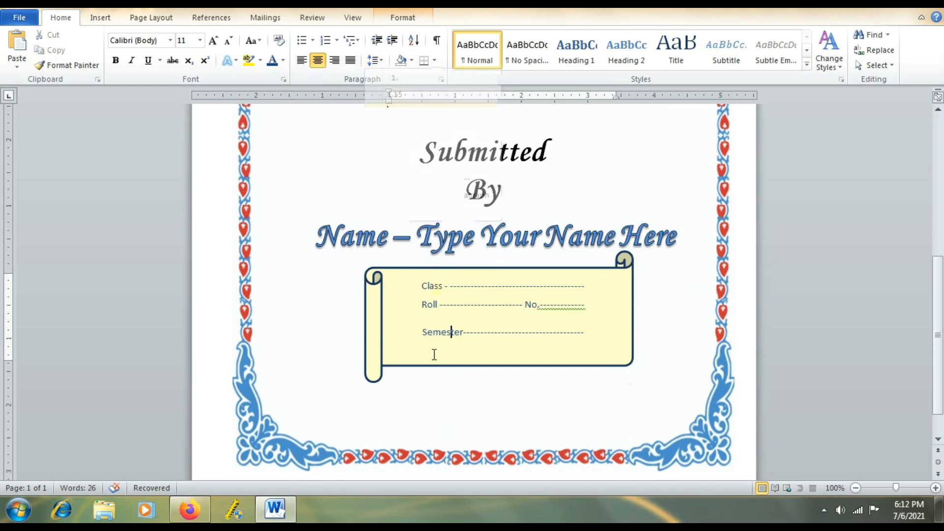
left_click(428, 333)
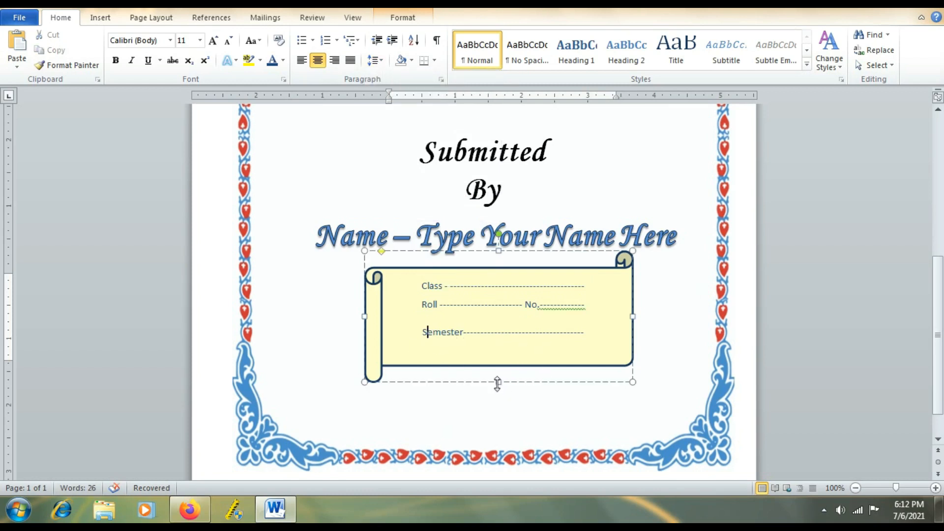
left_click_drag(498, 382, 496, 368)
Step: Insert a blank line above the "Class" line in the scroll and tighten its line and paragraph spacing
left_click(459, 278)
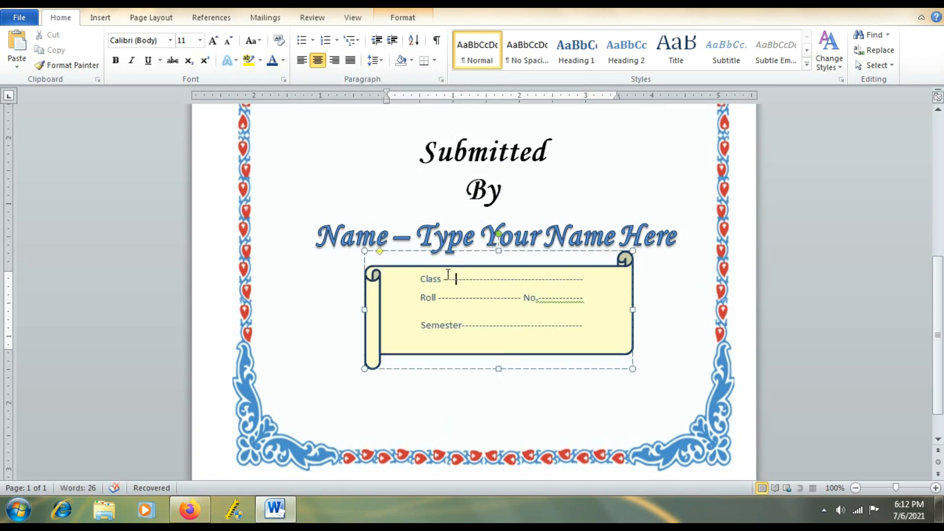
left_click(419, 279)
key("Return")
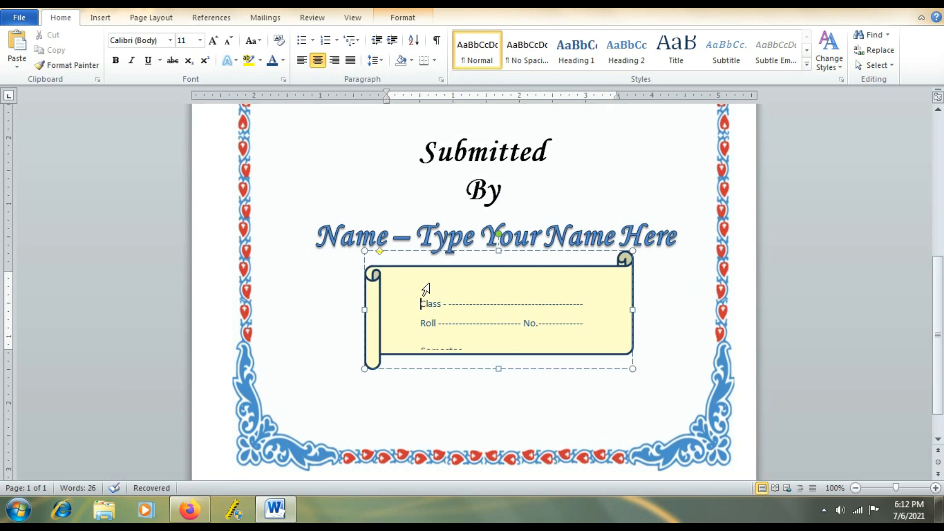
left_click(374, 60)
left_click(387, 79)
left_click(374, 60)
left_click(417, 211)
left_click(544, 404)
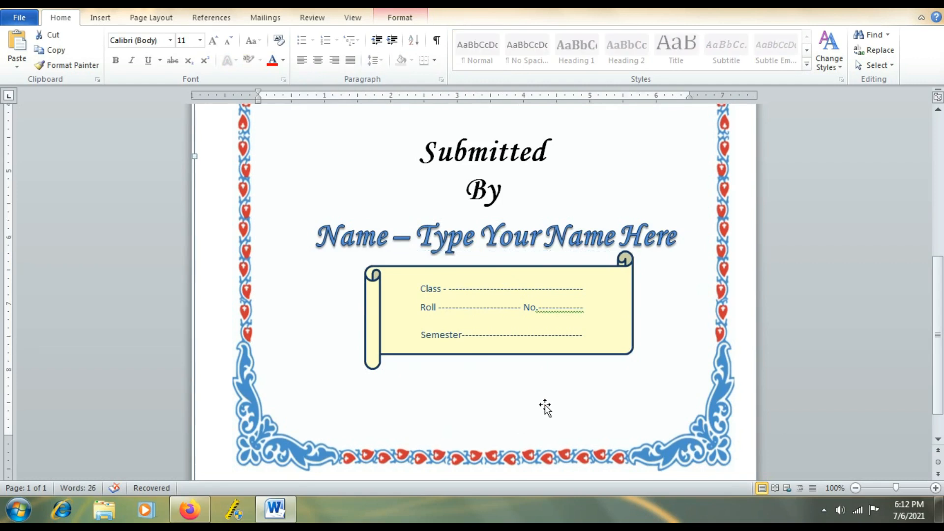
Step: Insert a built-in text box and place it below the scroll, sized about 5.38" wide and 0.89" tall
left_click(482, 341)
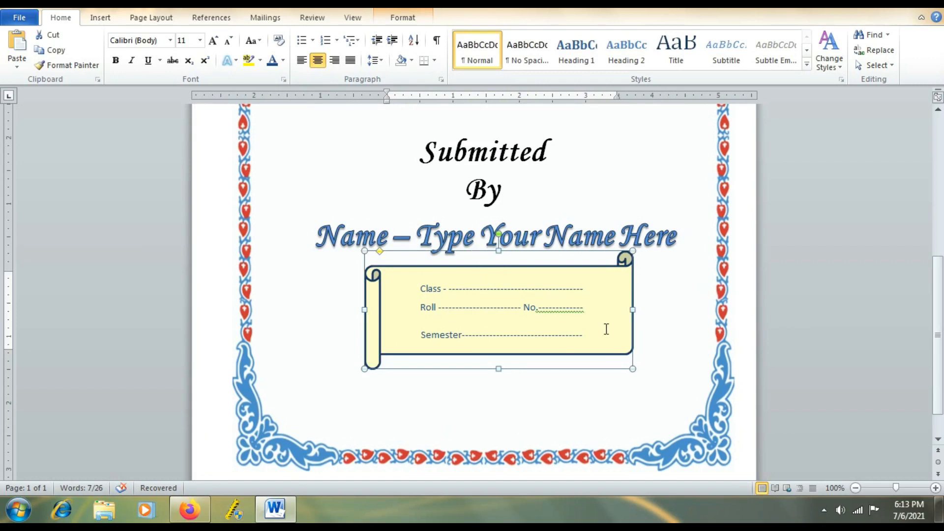
scroll(689, 362, "up", 10)
scroll(396, 333, "down", 11)
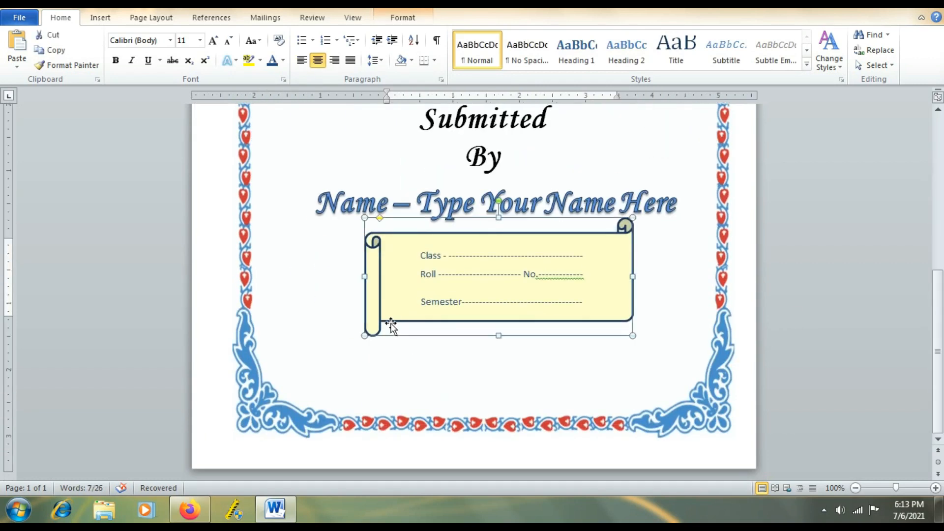
left_click(324, 326)
left_click(310, 17)
left_click(100, 18)
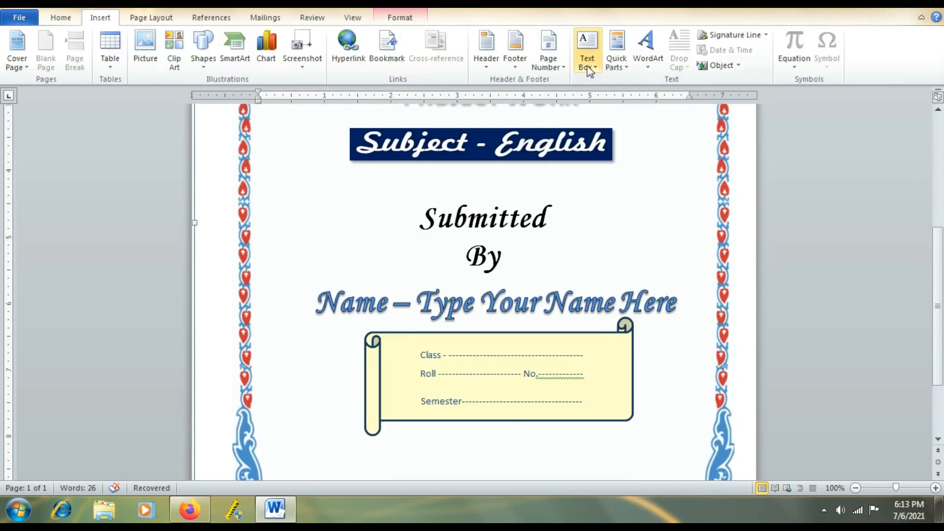
left_click(585, 49)
left_click(603, 134)
left_click_drag(423, 195, 356, 440)
left_click_drag(484, 395, 504, 448)
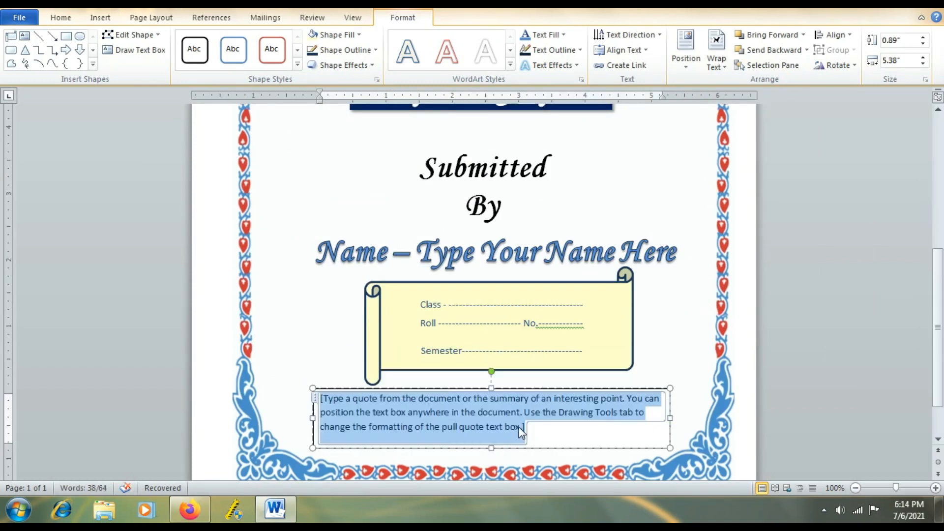
Step: Replace the text box placeholder with centred text "Session : 2021-2022" and nudge the box slightly down
key("Delete")
type("Session :  2021-2022")
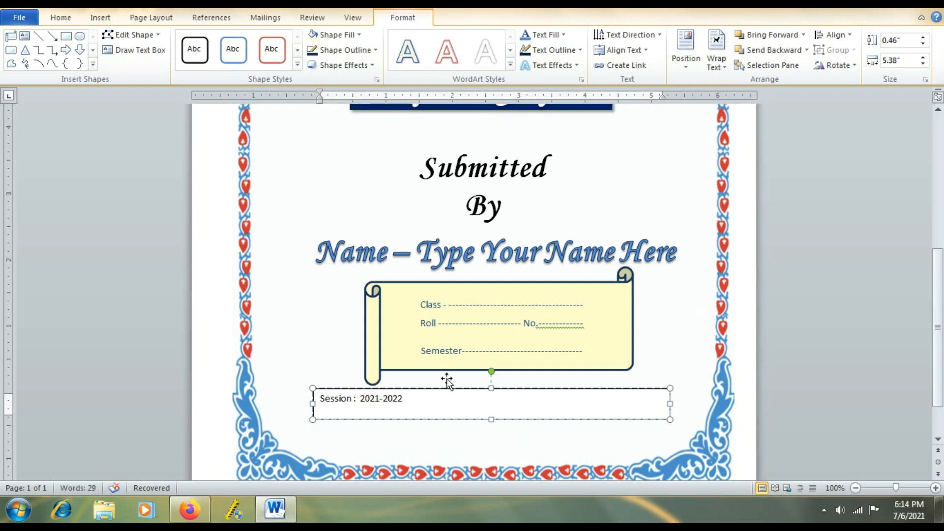
left_click(60, 17)
left_click(318, 60)
left_click_drag(459, 391, 466, 397)
Step: Remove the outline from the session text box
left_click(402, 17)
left_click(359, 53)
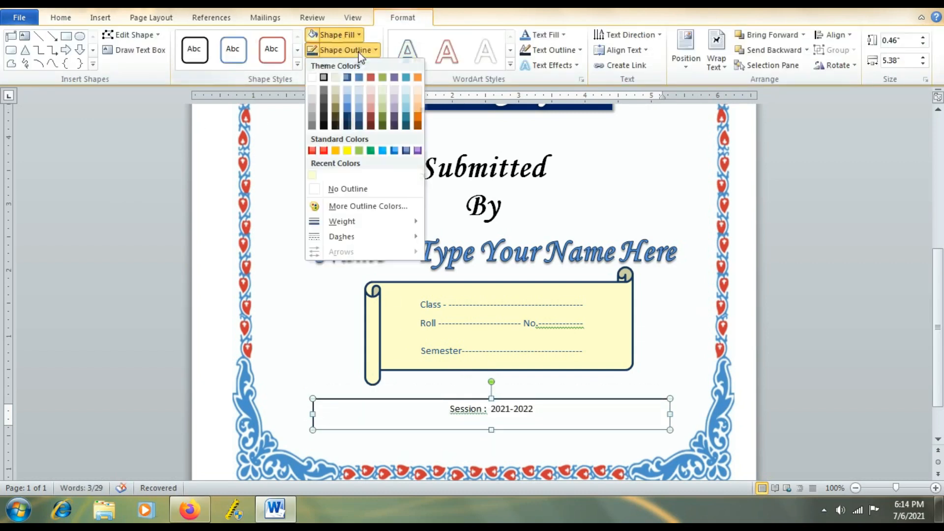
left_click(347, 189)
Step: Format the session text in bold Freehand521 BT at size 26 and shift its box slightly down
triple_click(502, 408)
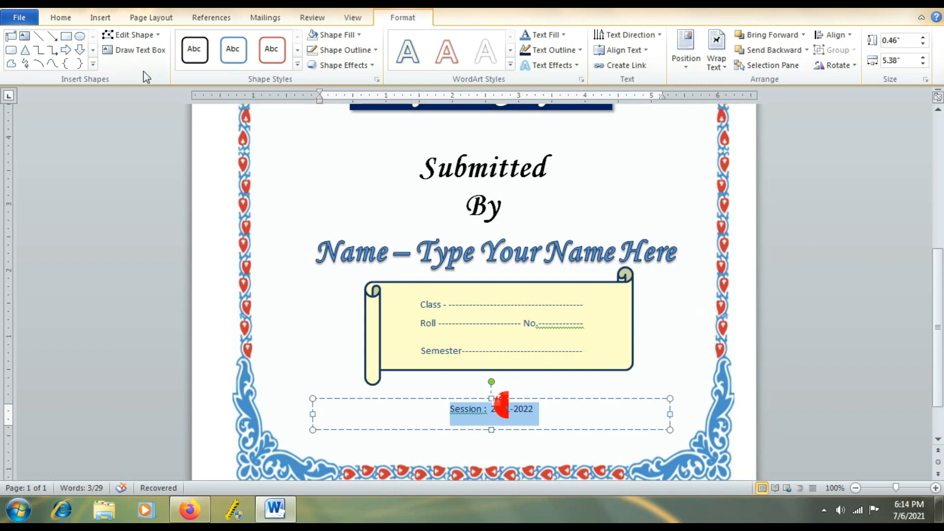
left_click(61, 17)
left_click(170, 40)
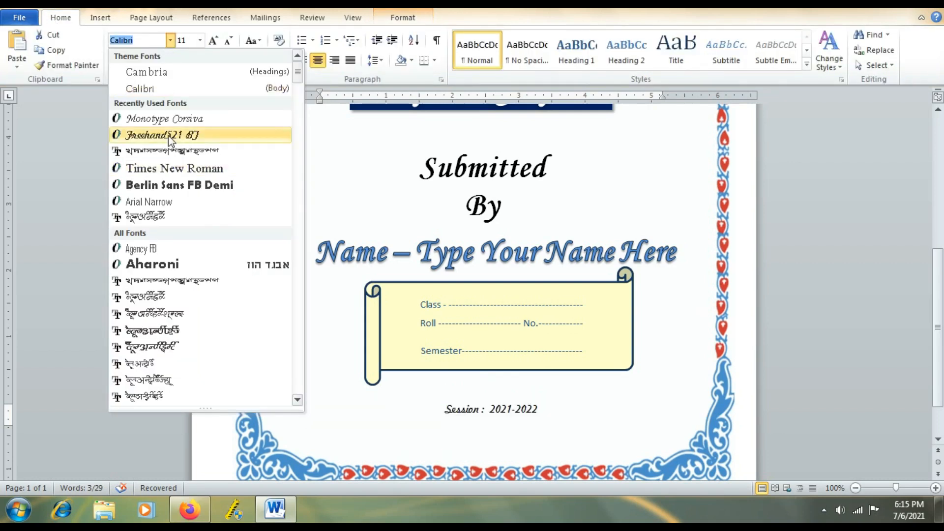
left_click(168, 135)
left_click(200, 40)
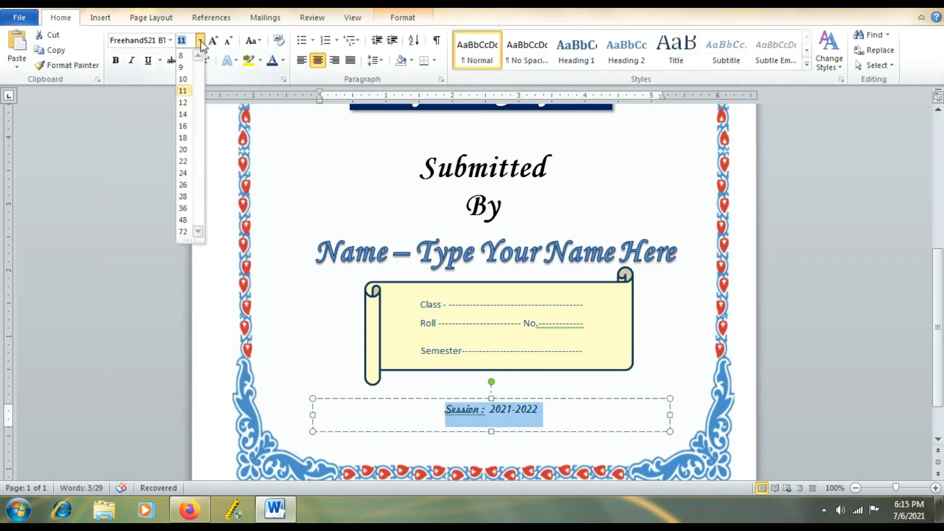
left_click(183, 185)
left_click(117, 60)
left_click(474, 400)
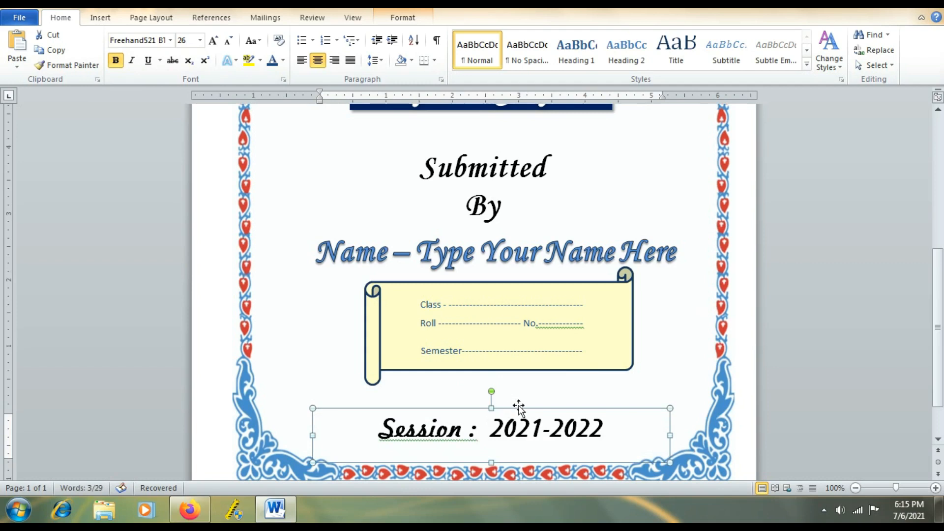
Step: Change the text fill colour of the session line and deselect its text box
left_click(403, 17)
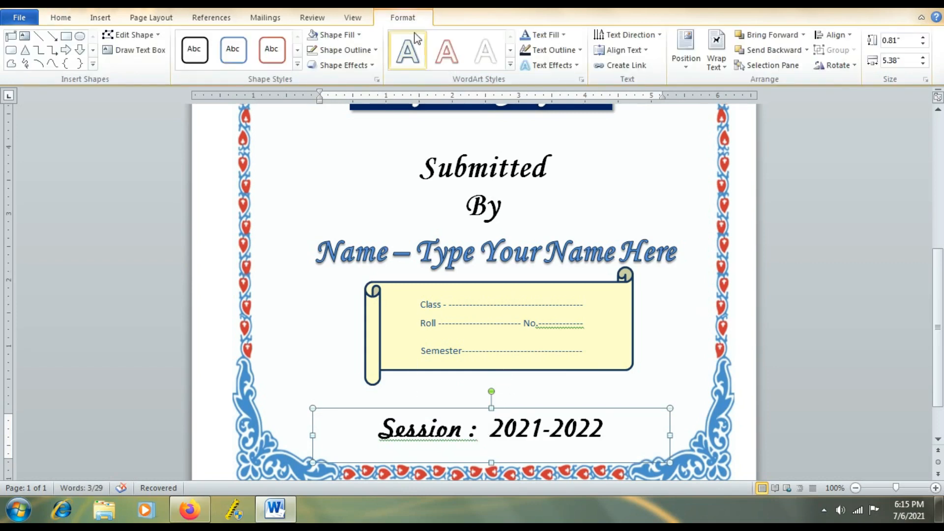
left_click(563, 35)
left_click(572, 128)
left_click(795, 348)
Step: Draw a rectangle from the page's upper-left corner across nearly its full width, over the upper part of the cover
scroll(760, 309, "up", 5)
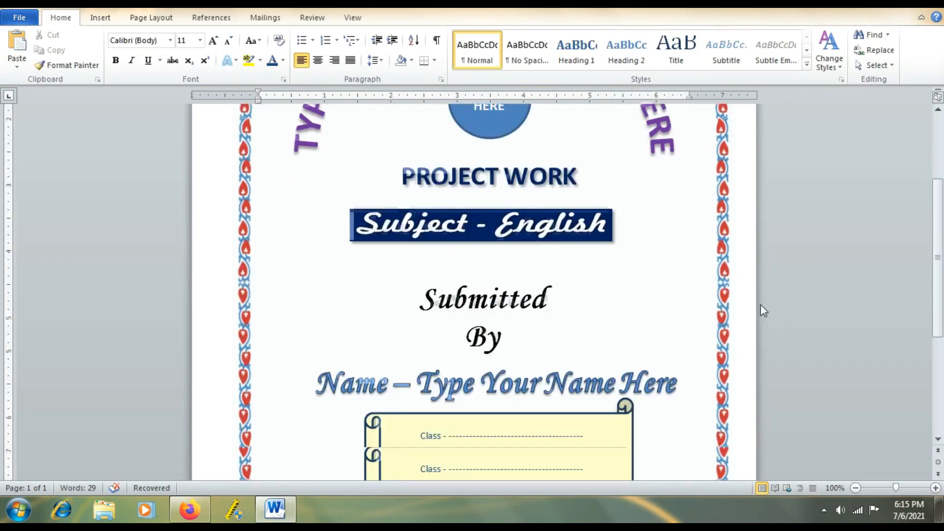
scroll(532, 269, "down", 6)
scroll(226, 204, "up", 6)
scroll(228, 202, "down", 6)
scroll(261, 190, "up", 6)
left_click(96, 19)
left_click(203, 47)
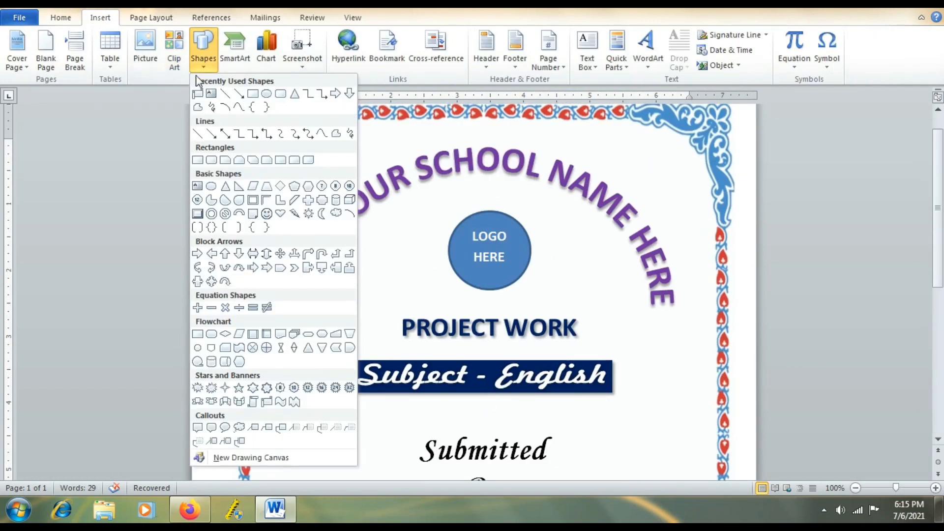
left_click(198, 161)
scroll(212, 137, "up", 1)
left_click_drag(202, 121, 748, 409)
Step: Extend the rectangle down to the foot of the page, making it about 10.74" tall and 8.25" wide
scroll(477, 196, "down", 5)
left_click_drag(475, 173, 485, 428)
scroll(477, 331, "down", 3)
left_click_drag(473, 279, 471, 451)
scroll(442, 344, "up", 8)
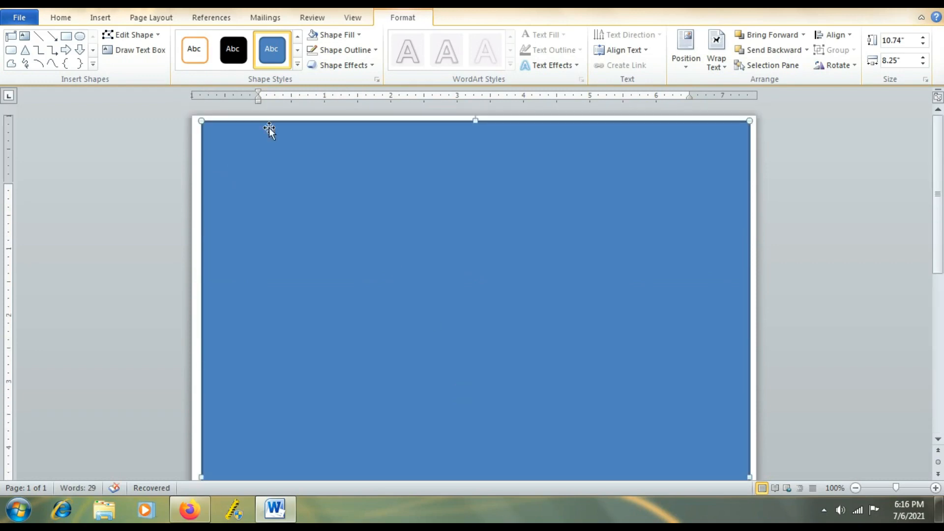
Step: Give the page-sized rectangle a linear gradient fill
left_click(344, 36)
mouse_move(338, 220)
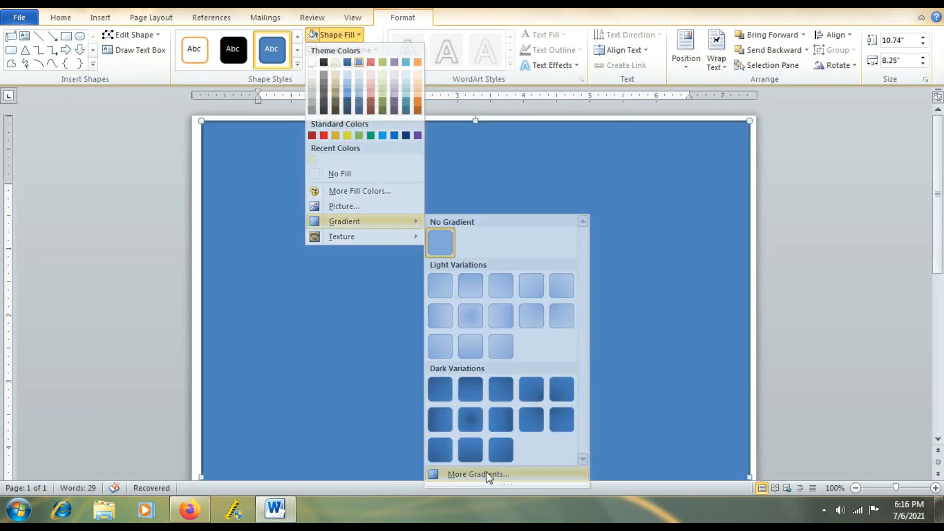
left_click(488, 475)
left_click(416, 163)
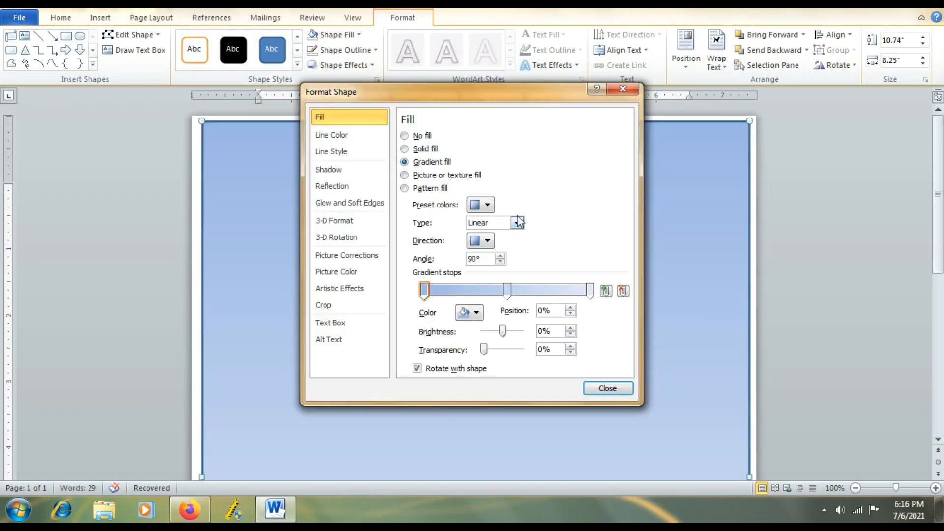
left_click(487, 240)
left_click(512, 265)
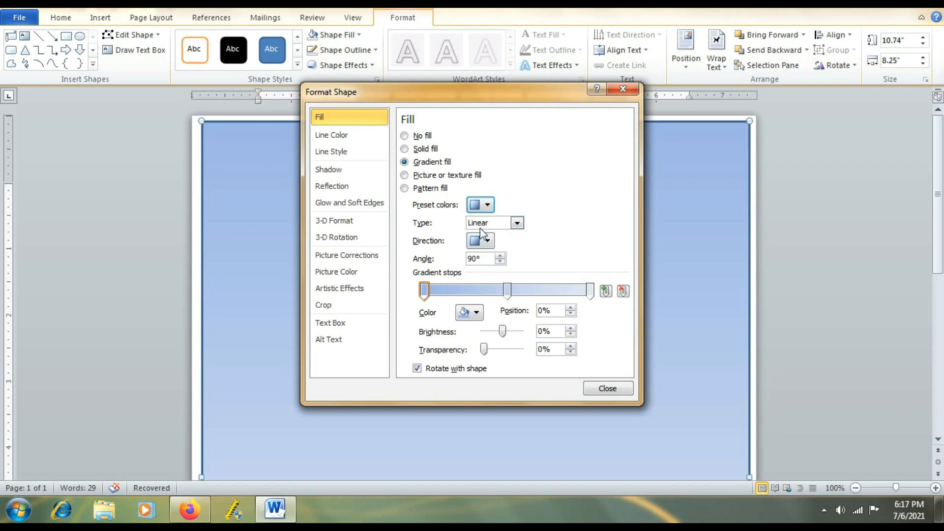
Step: Set the first and middle gradient stops to the standard yellow
left_click(467, 313)
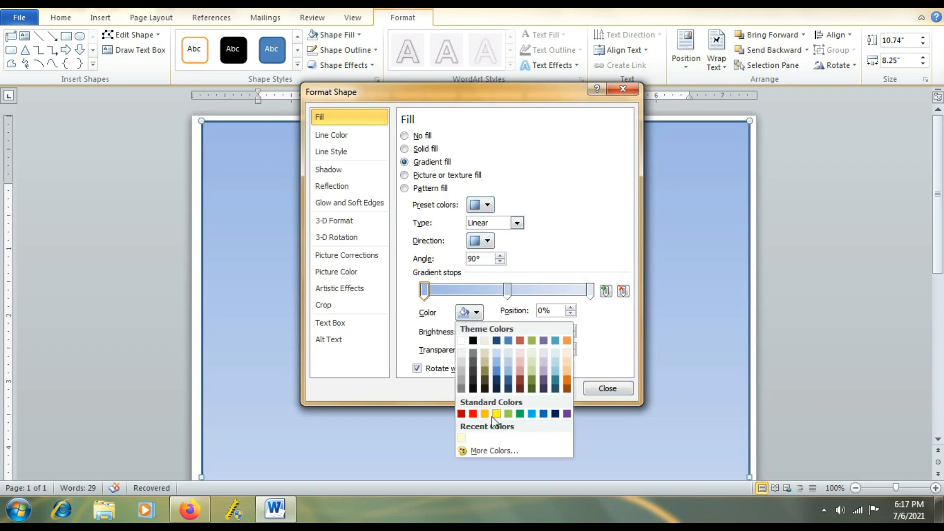
left_click(496, 414)
left_click(507, 293)
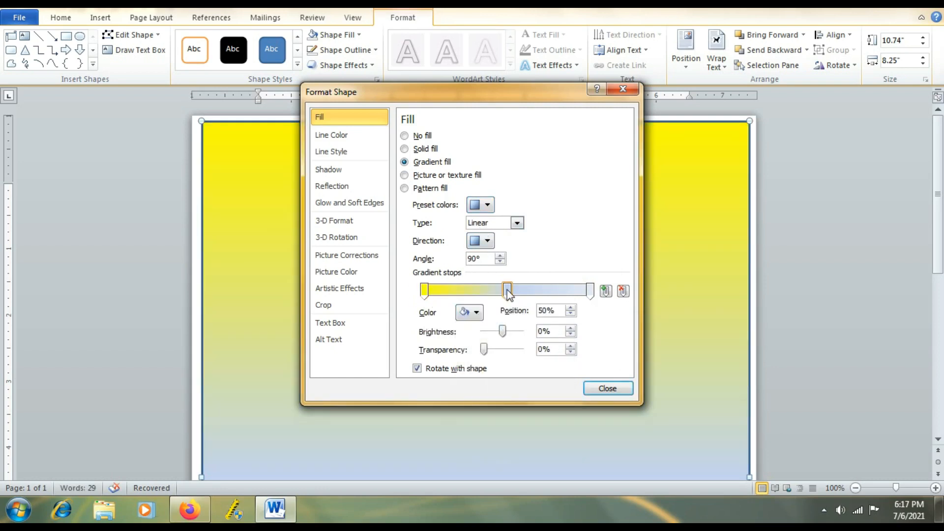
left_click(476, 312)
left_click(497, 414)
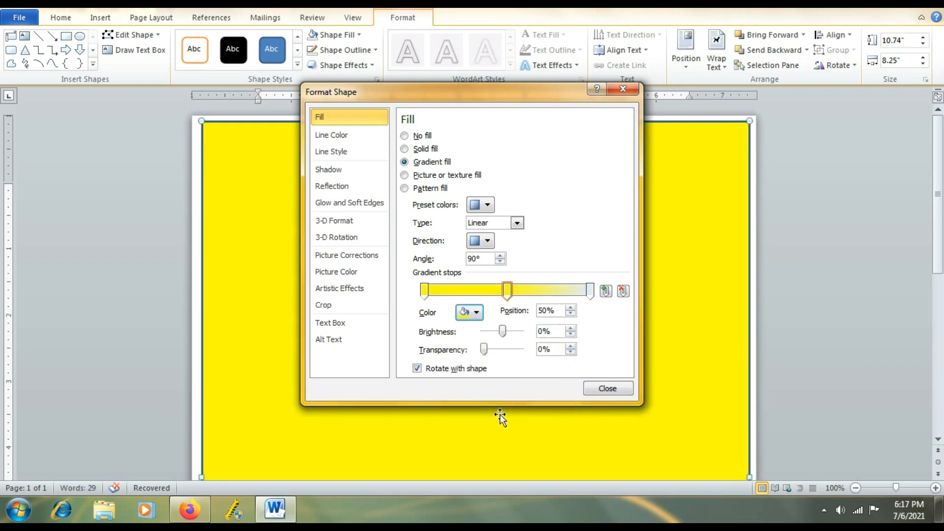
Step: Change the first gradient stop to a lighter yellow from the extended colour palette
left_click(424, 291)
left_click(476, 313)
left_click(496, 446)
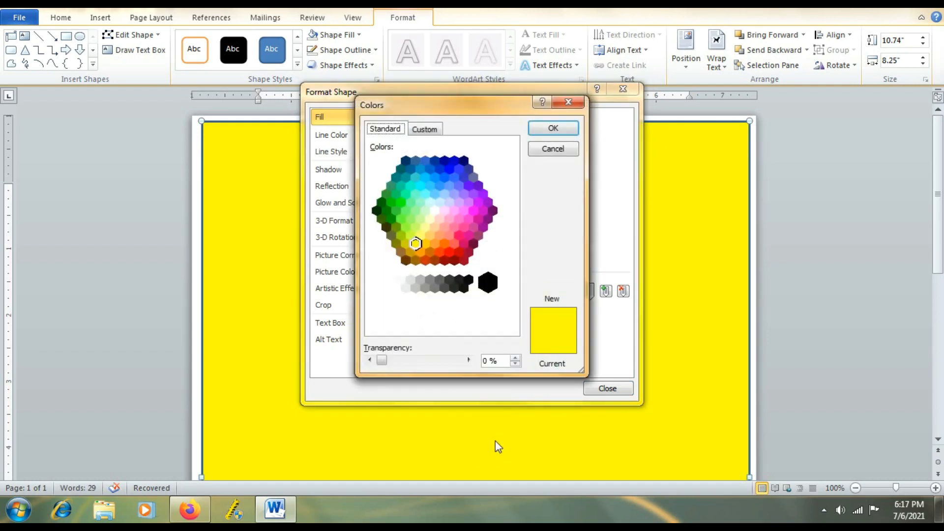
left_click(424, 235)
left_click(550, 132)
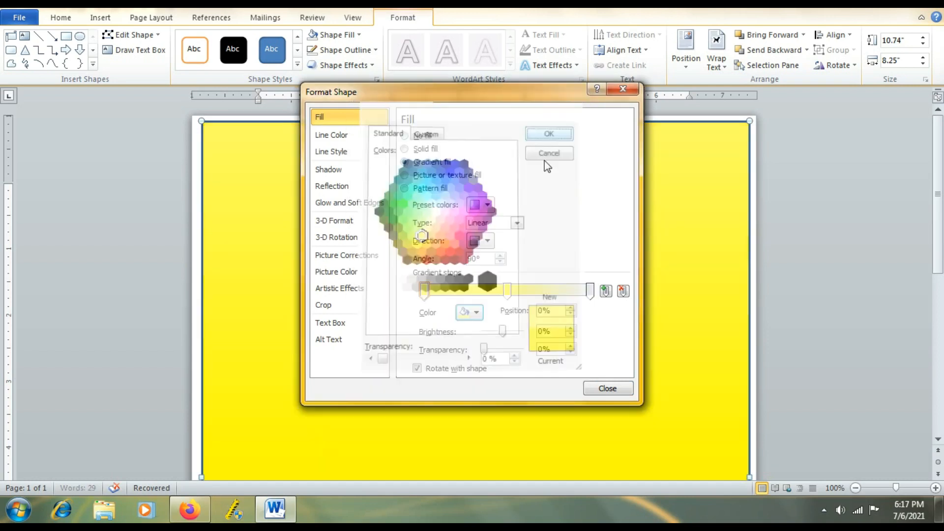
Step: Set the middle gradient stop to a paler yellow from the extended colours and the end stop to near-white
left_click(508, 291)
left_click(476, 313)
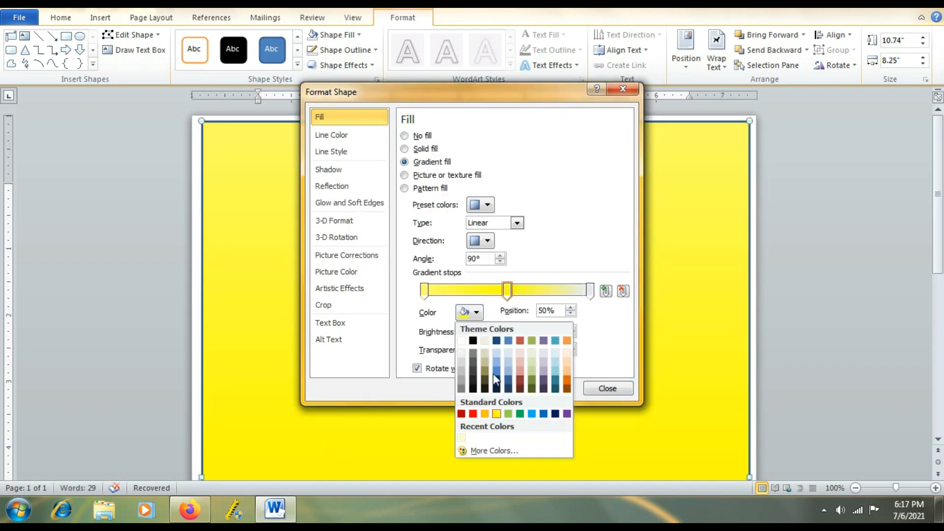
left_click(489, 447)
left_click(430, 219)
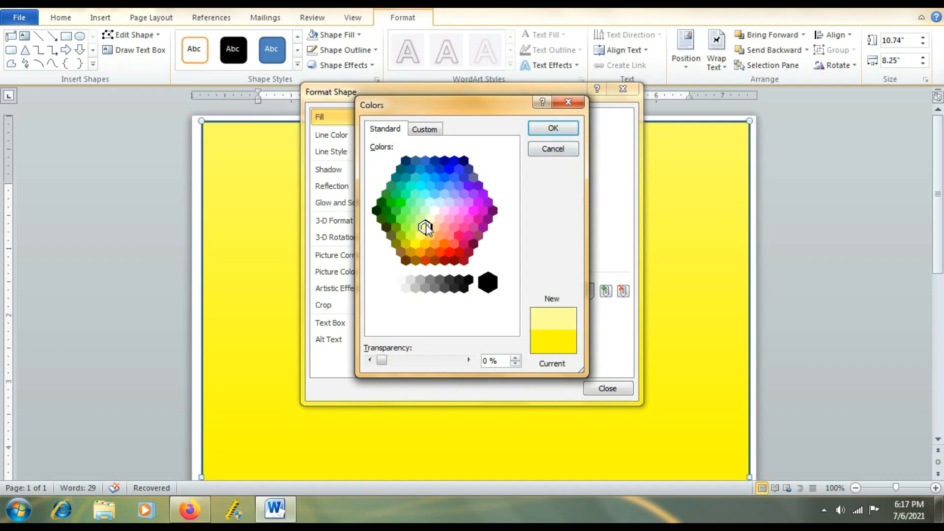
left_click(553, 128)
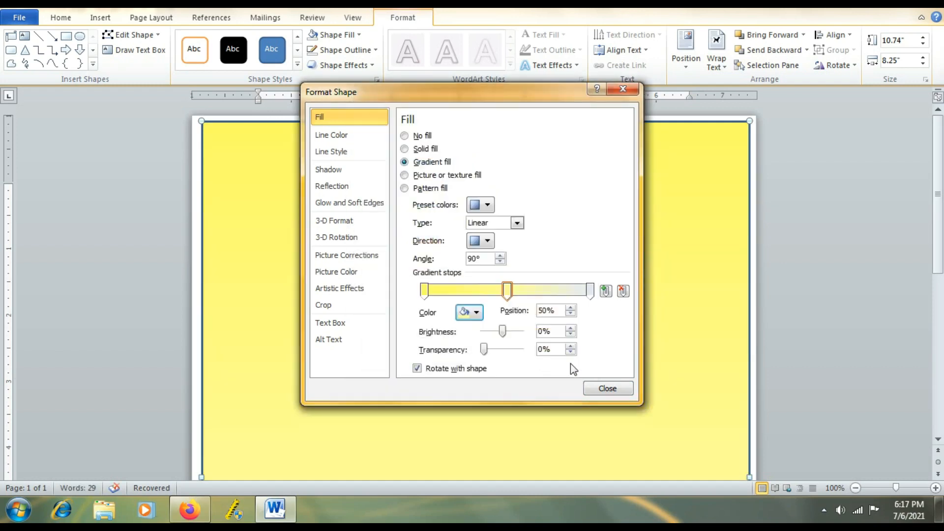
left_click(475, 313)
left_click(605, 389)
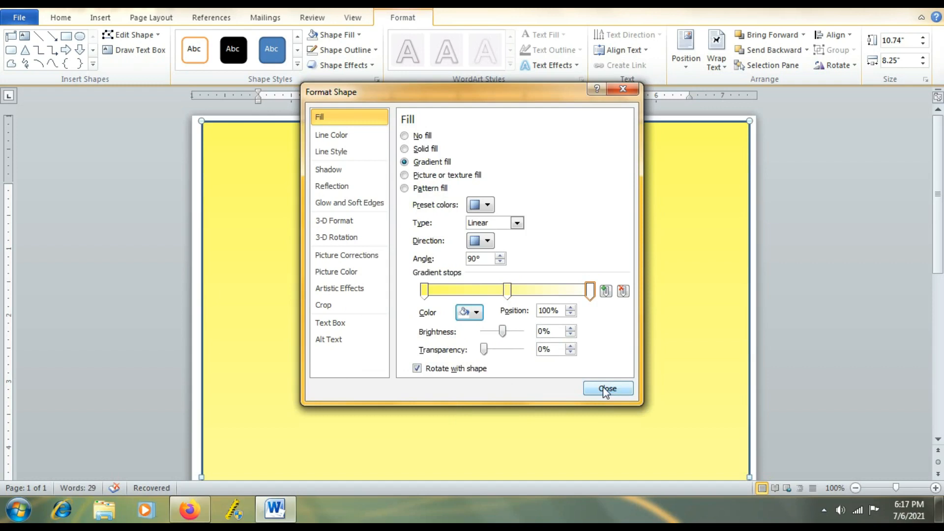
Step: Move the middle gradient stop to about 42%, shift the end stop inward, and close the fill settings
left_click_drag(507, 290, 493, 292)
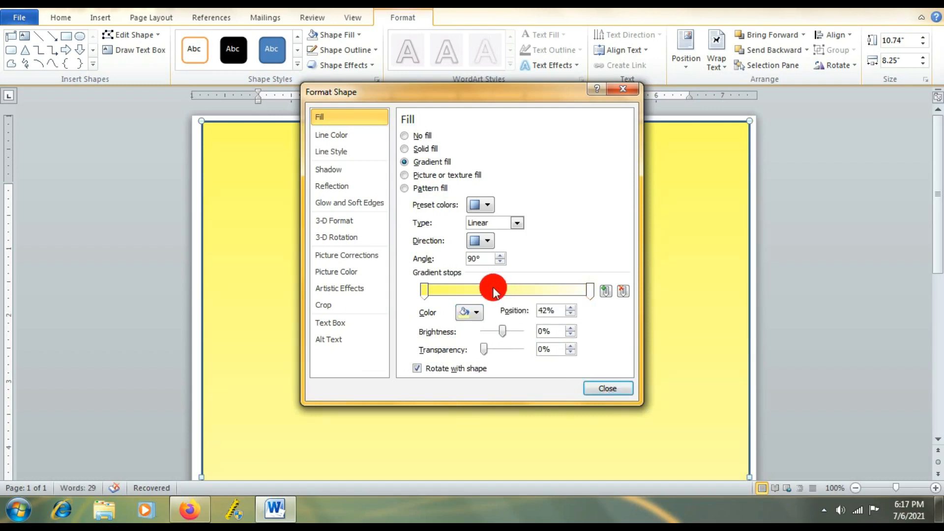
left_click(615, 390)
left_click_drag(588, 294, 547, 293)
left_click(603, 389)
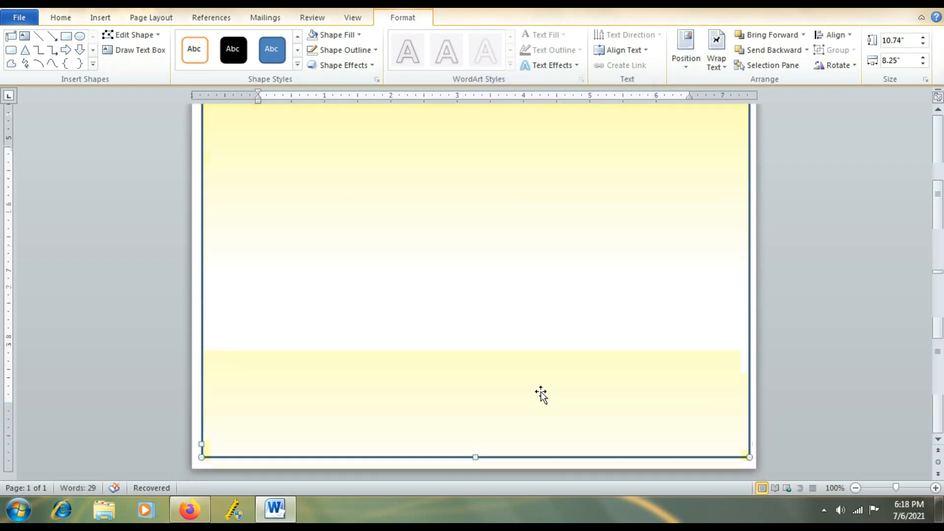
Step: Stretch the gradient rectangle's top and side edges to the page edges, about 10.8" tall by 8.53" wide
left_click_drag(475, 121, 475, 116)
scroll(226, 286, "down", 5)
left_click_drag(188, 205, 190, 205)
left_click_drag(748, 210, 755, 210)
scroll(742, 231, "up", 5)
left_click_drag(473, 114, 472, 110)
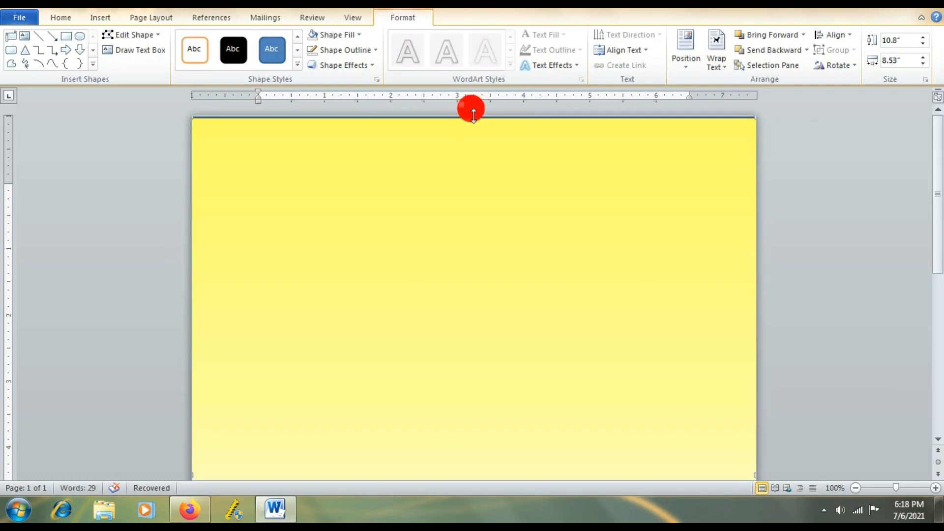
Step: Stretch the gradient rectangle's bottom edge to the page bottom, about 11.06" tall, and set its text wrapping to Behind Text
scroll(486, 247, "down", 5)
left_click_drag(474, 456, 469, 465)
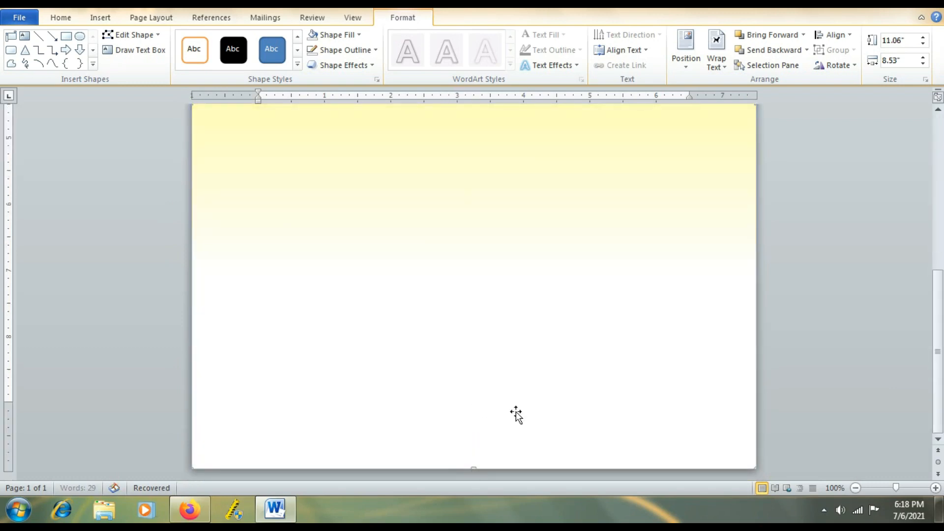
scroll(506, 290, "up", 5)
left_click(714, 58)
left_click(735, 168)
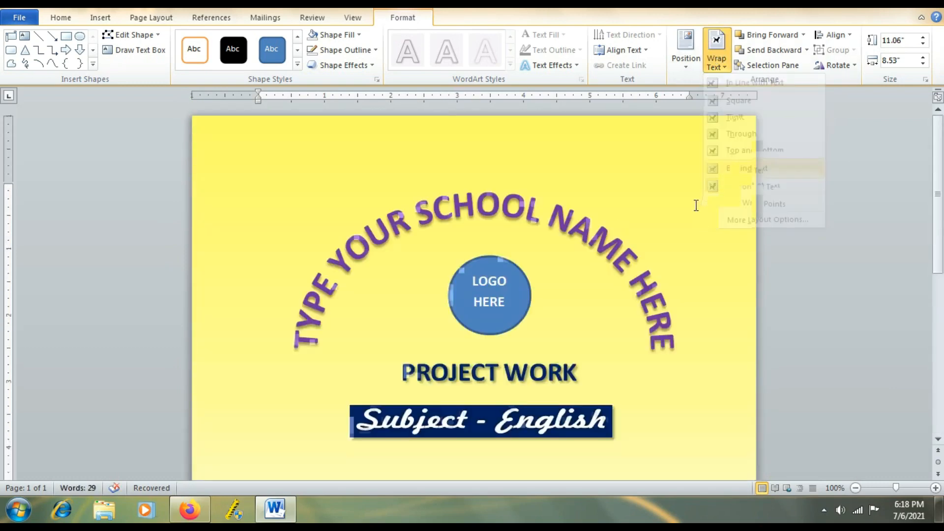
right_click(733, 166)
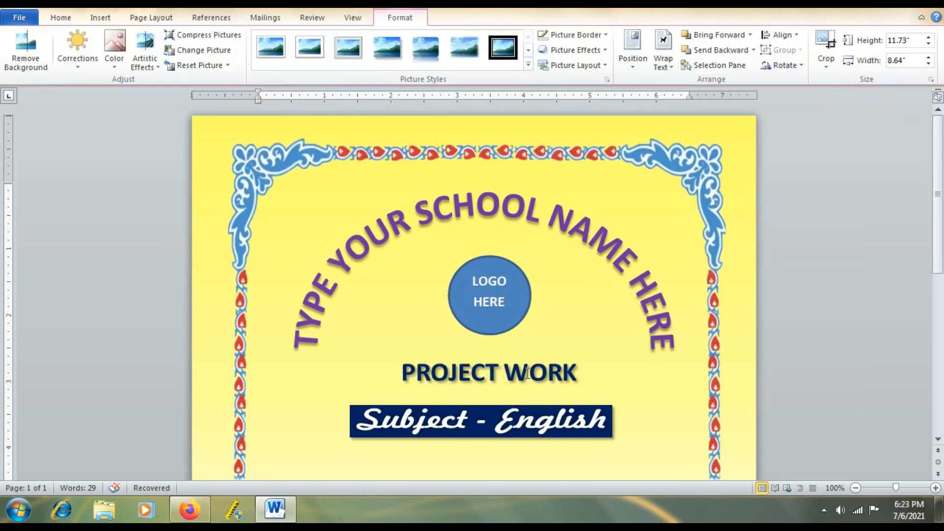
Step: Review the finished cover page as one whole page, return to 100% zoom, and check it from top to bottom
scroll(518, 256, "down", 5)
scroll(518, 257, "up", 5)
left_click(353, 19)
left_click(337, 35)
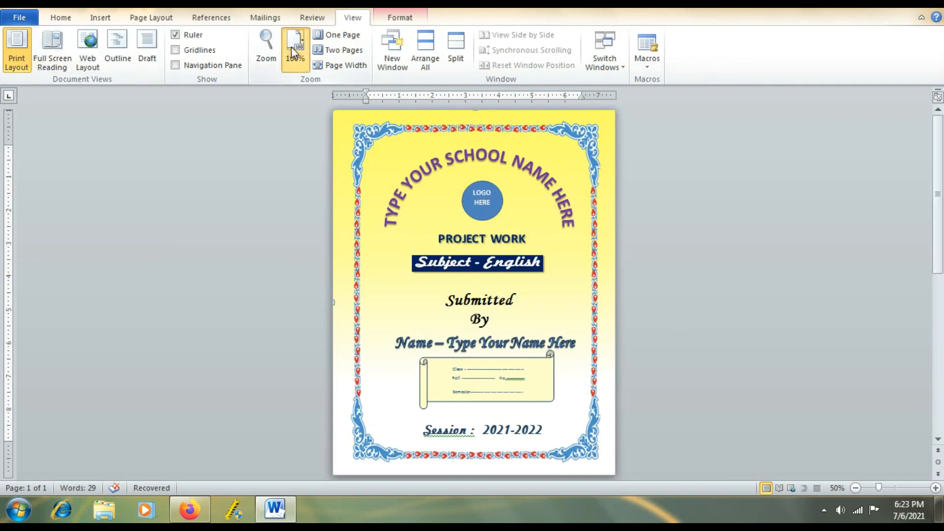
left_click(294, 47)
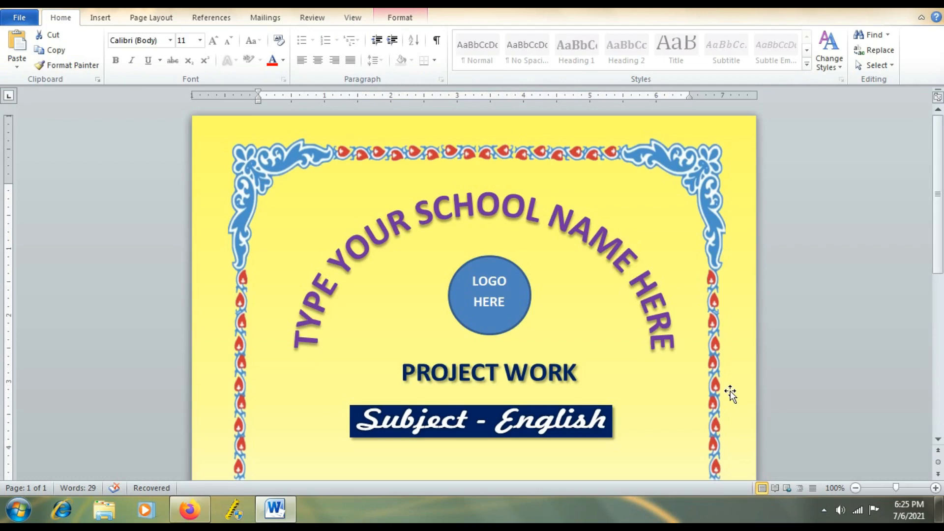
scroll(370, 350, "down", 5)
scroll(369, 350, "up", 5)
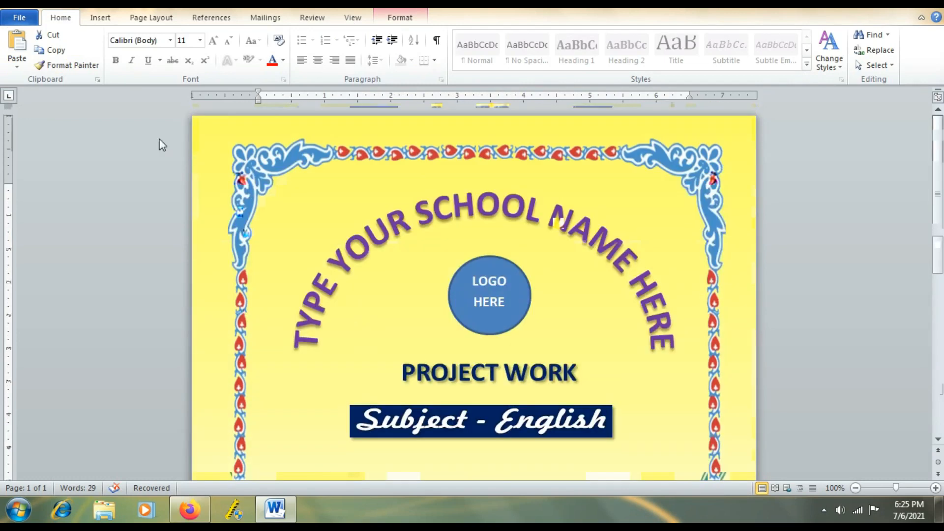
Step: Save a copy of the cover page to the Desktop as a PDF, keeping the suggested file name
left_click(19, 17)
left_click(43, 59)
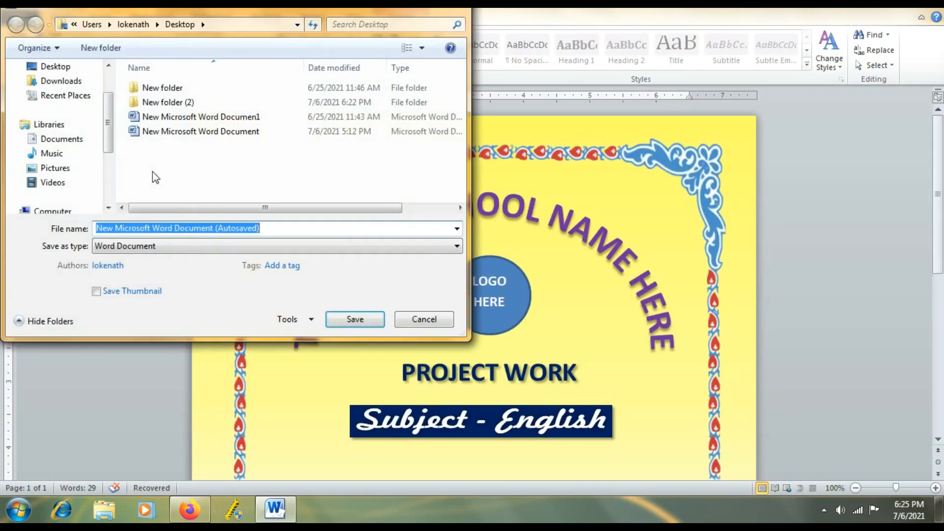
left_click(181, 280)
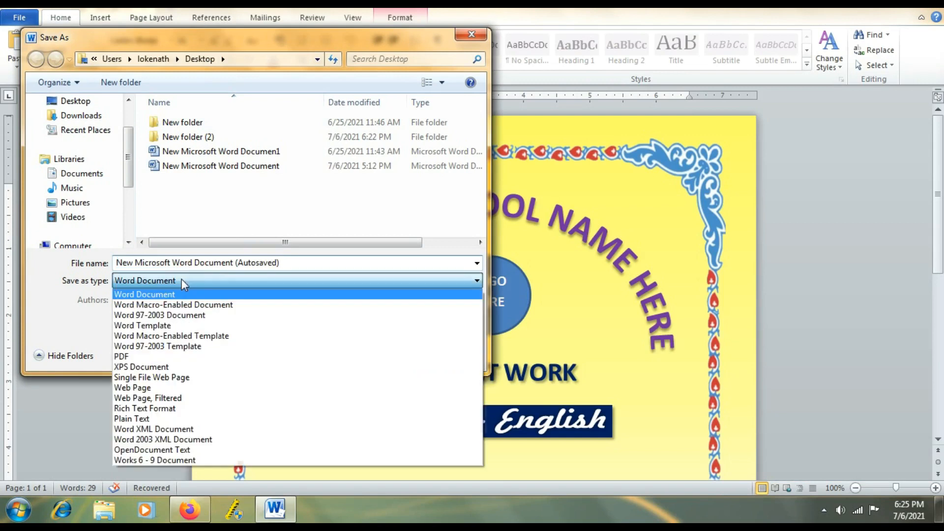
left_click(180, 355)
left_click(74, 100)
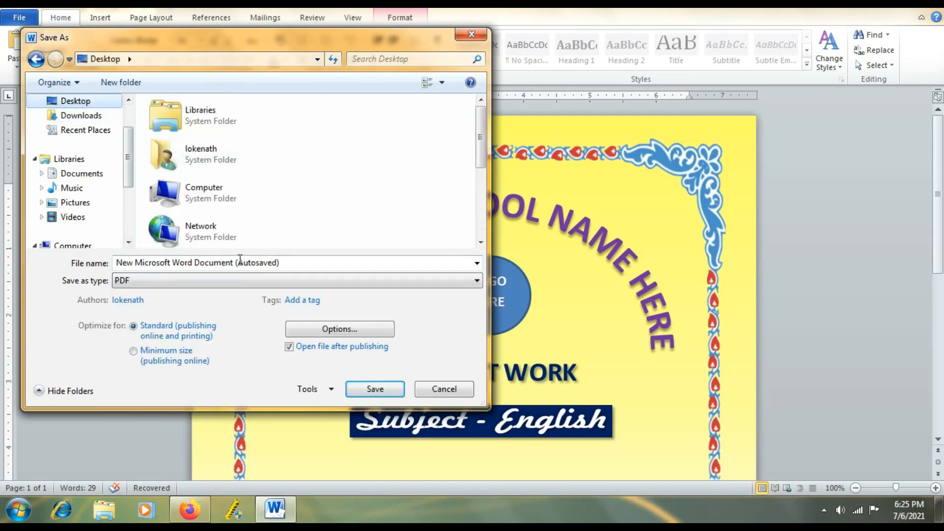
left_click(374, 389)
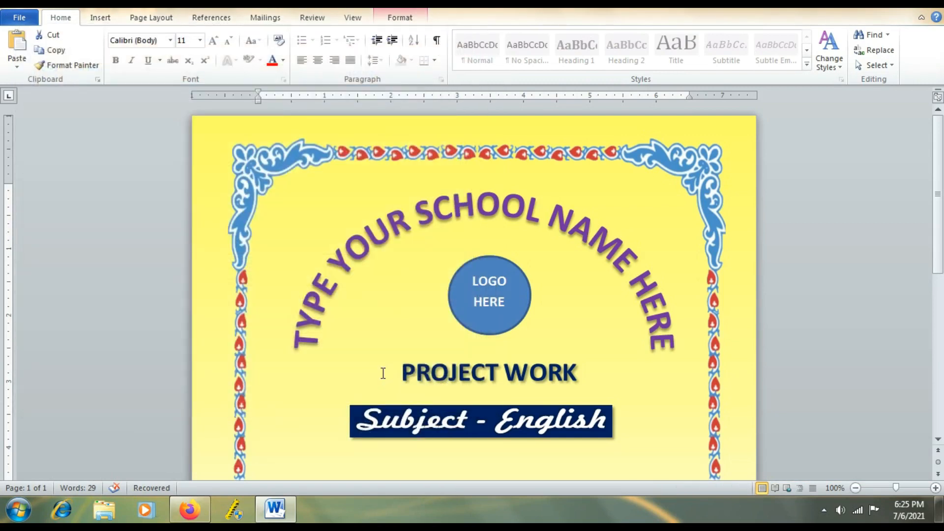
Step: Examine the published PDF from top to bottom, checking the border, school name, subject banner, name line and details scroll
scroll(484, 344, "down", 7)
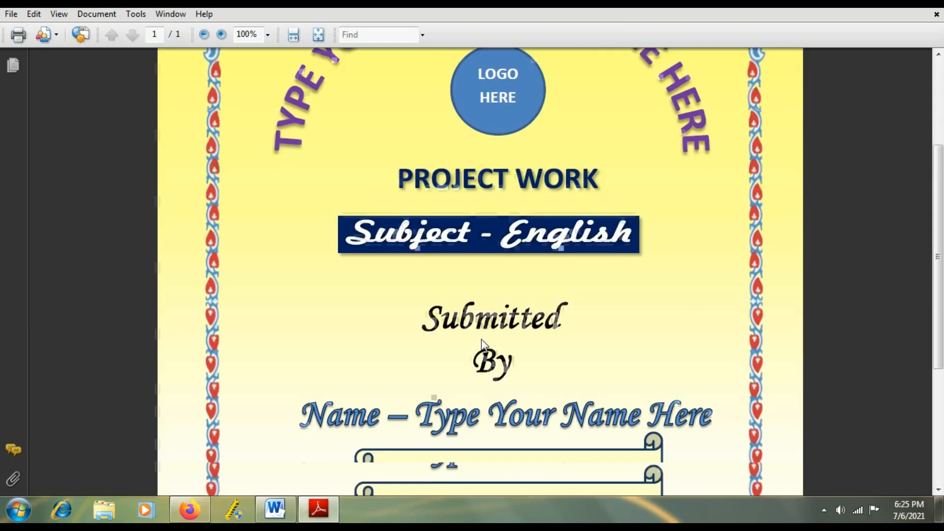
scroll(476, 361, "up", 7)
scroll(479, 367, "down", 7)
scroll(477, 354, "up", 7)
scroll(467, 330, "down", 5)
scroll(468, 324, "up", 5)
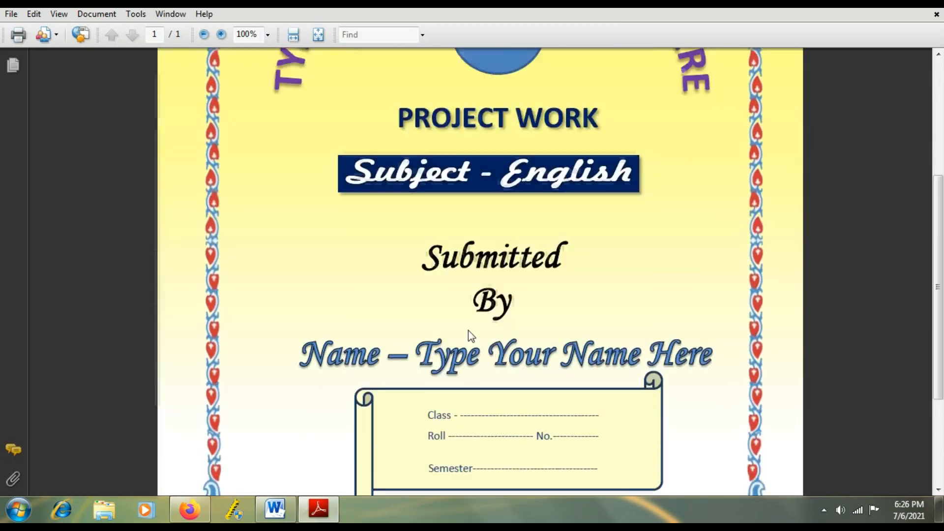
scroll(464, 312, "down", 3)
scroll(483, 329, "up", 3)
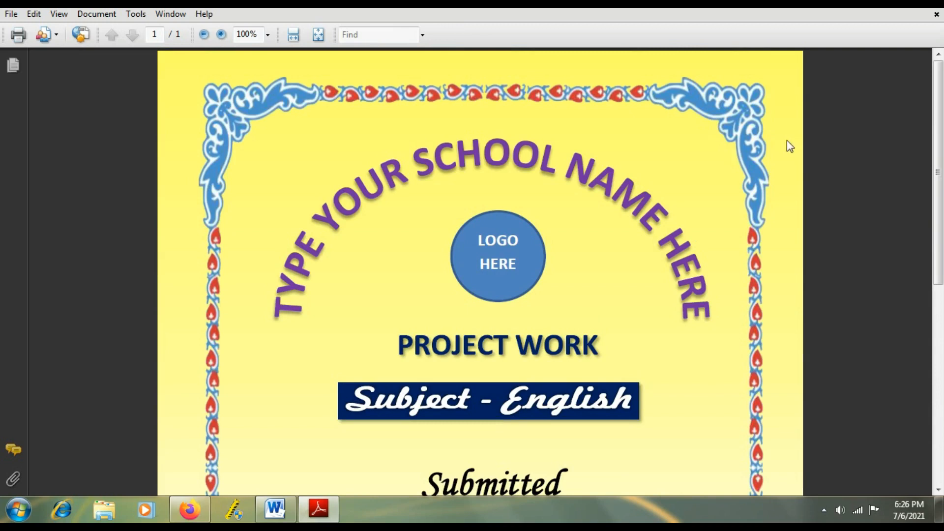